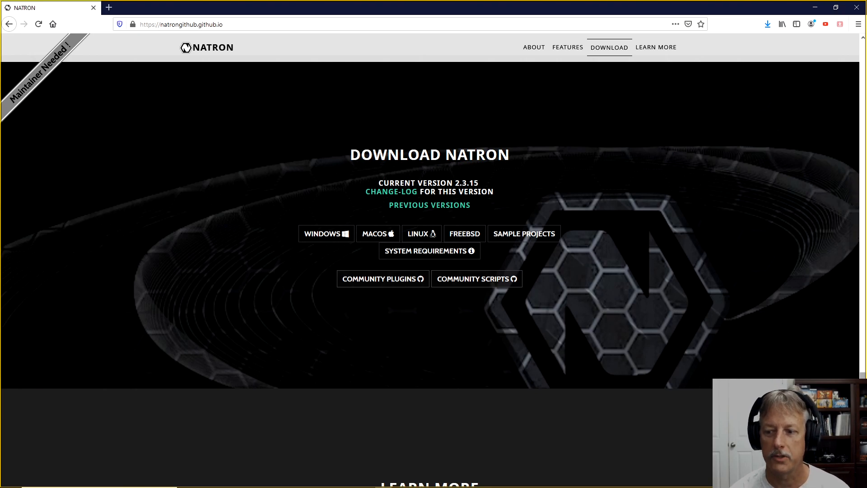
Open the Natron GitHub releases page from the top of the Natron website.
{"action": "left_click_drag", "start_coordinate": [863, 397], "coordinate": [863, 58]}
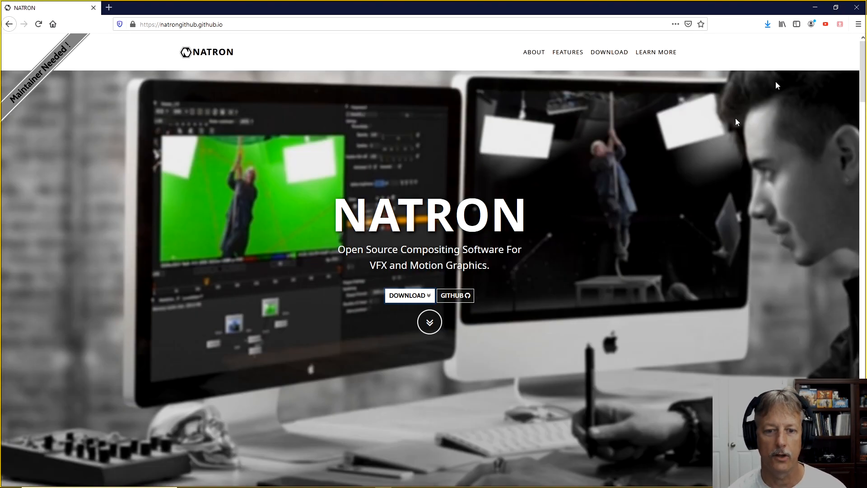
{"action": "left_click", "coordinate": [454, 296]}
{"action": "left_click", "coordinate": [475, 254]}
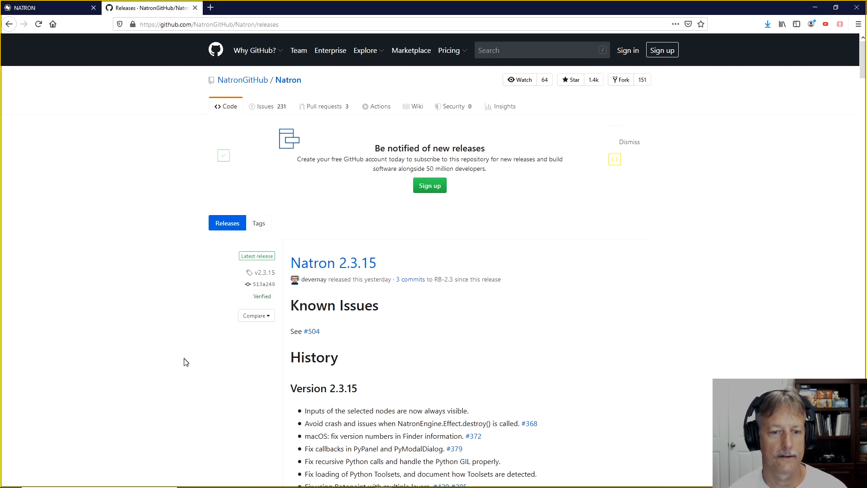
Read the Natron 2.3.15 release notes, including the version history, the AudioCurve plugin entry and the binary builds.
{"action": "scroll", "coordinate": [180, 359], "scroll_direction": "down", "scroll_amount": 1}
{"action": "scroll", "coordinate": [181, 359], "scroll_direction": "down", "scroll_amount": 2}
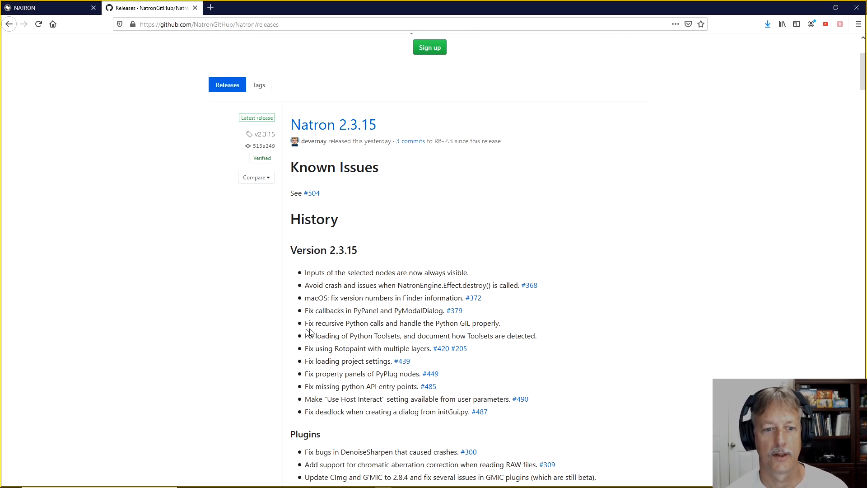
{"action": "scroll", "coordinate": [316, 326], "scroll_direction": "down", "scroll_amount": 2}
{"action": "scroll", "coordinate": [535, 302], "scroll_direction": "down", "scroll_amount": 5}
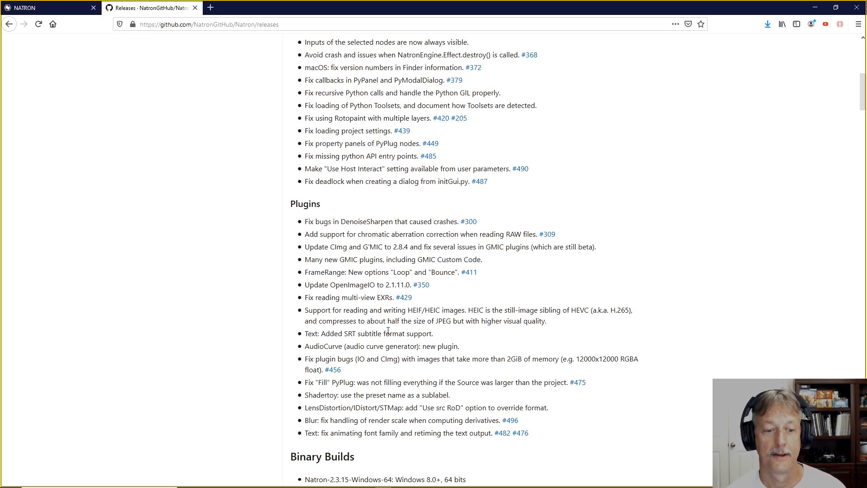
{"action": "scroll", "coordinate": [388, 331], "scroll_direction": "down", "scroll_amount": 3}
{"action": "left_click_drag", "start_coordinate": [306, 255], "coordinate": [342, 257]}
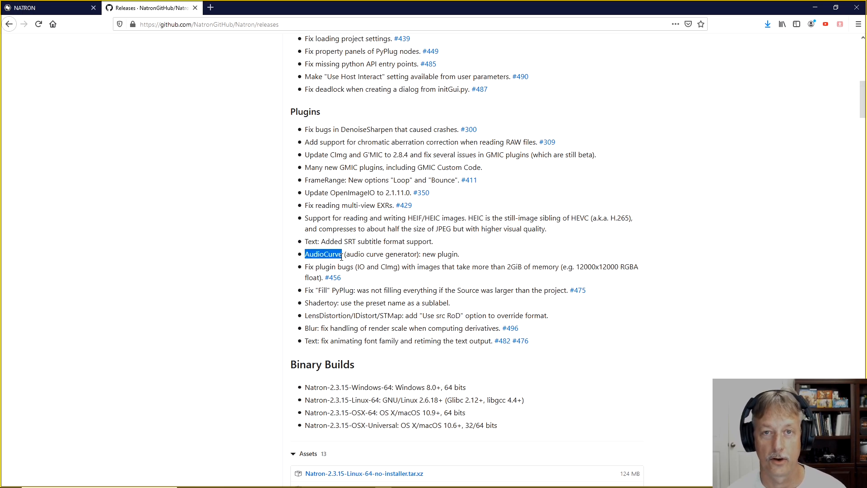
{"action": "left_click", "coordinate": [259, 287]}
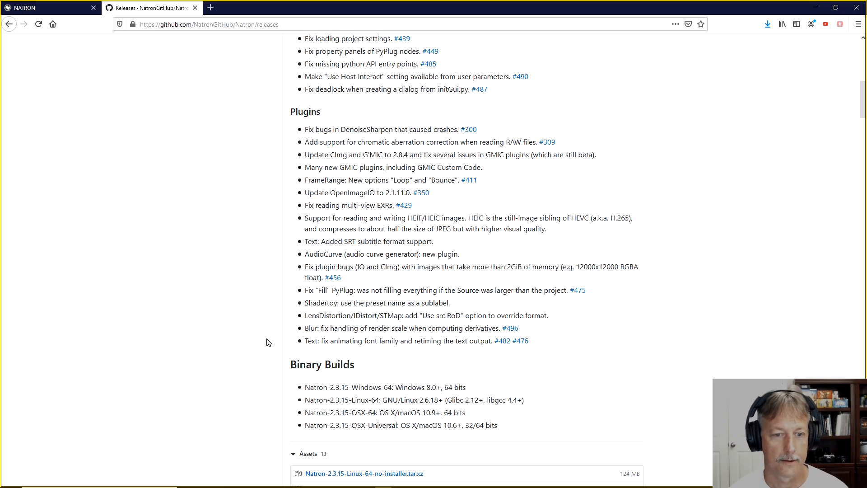
{"action": "scroll", "coordinate": [276, 351], "scroll_direction": "down", "scroll_amount": 2}
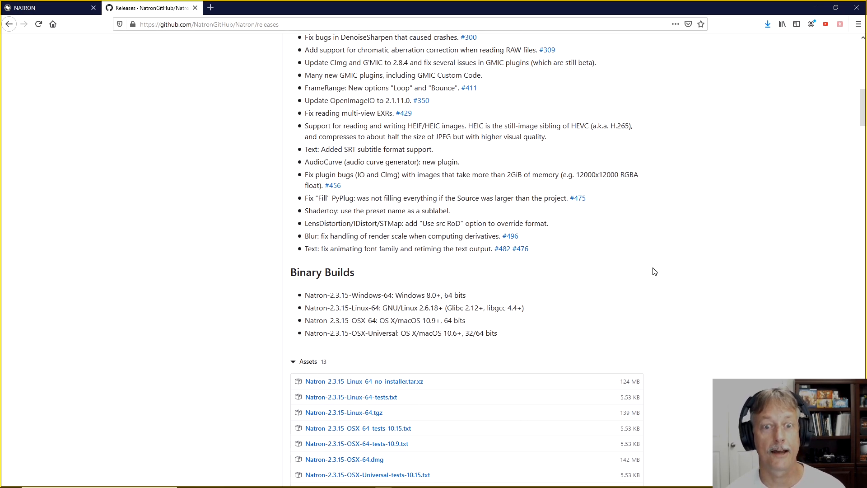
{"action": "scroll", "coordinate": [655, 271], "scroll_direction": "up", "scroll_amount": 10}
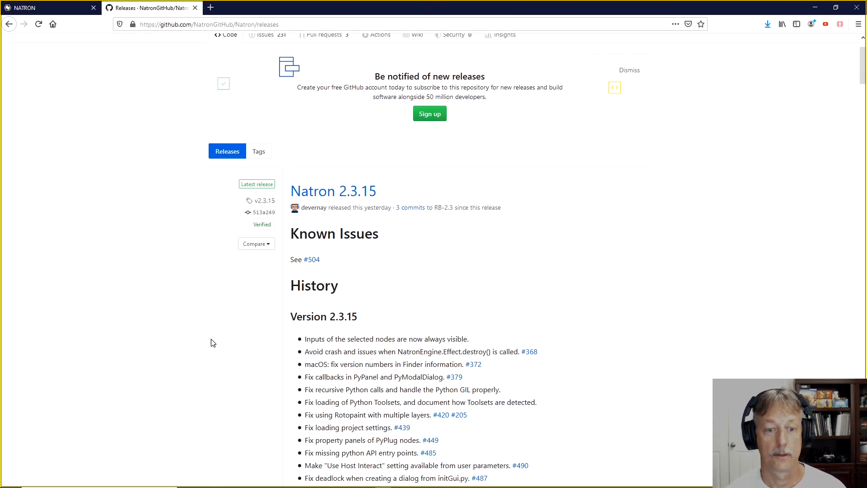
{"action": "scroll", "coordinate": [213, 343], "scroll_direction": "down", "scroll_amount": 2}
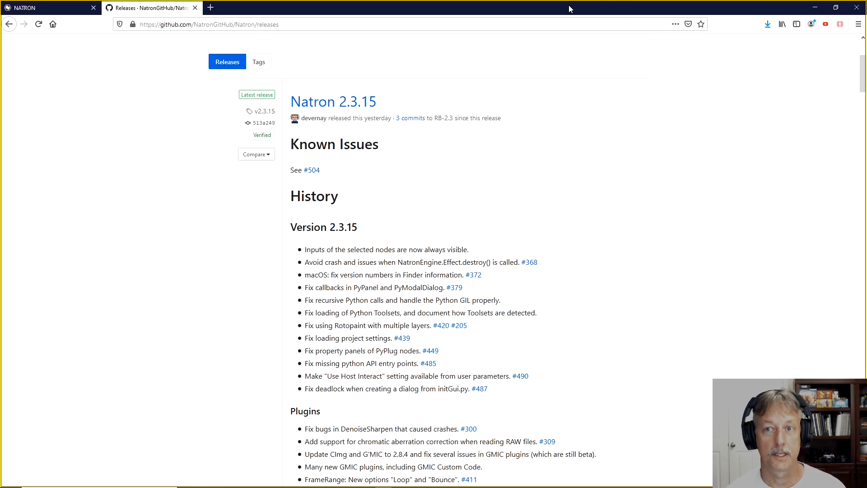
Switch to Natron, add an AudioCurve node to the node graph and place it above and left of Viewer1.
{"action": "left_click_drag", "start_coordinate": [568, 7], "coordinate": [1, 149]}
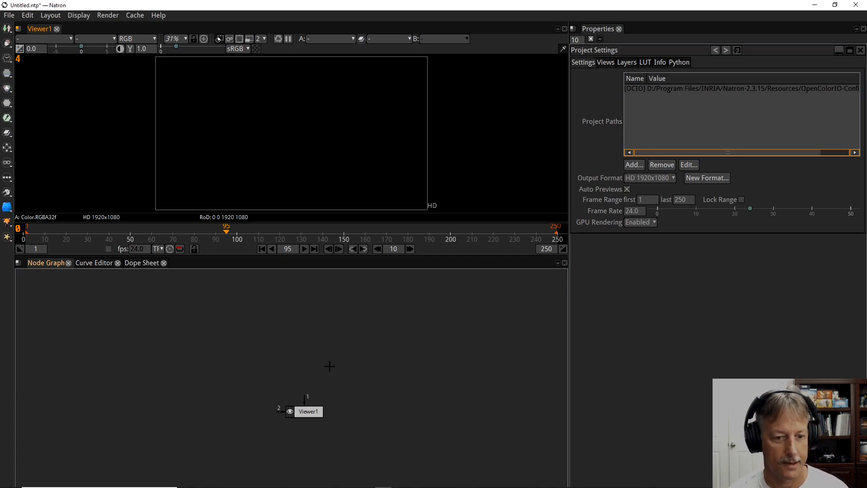
{"action": "key", "text": "Tab"}
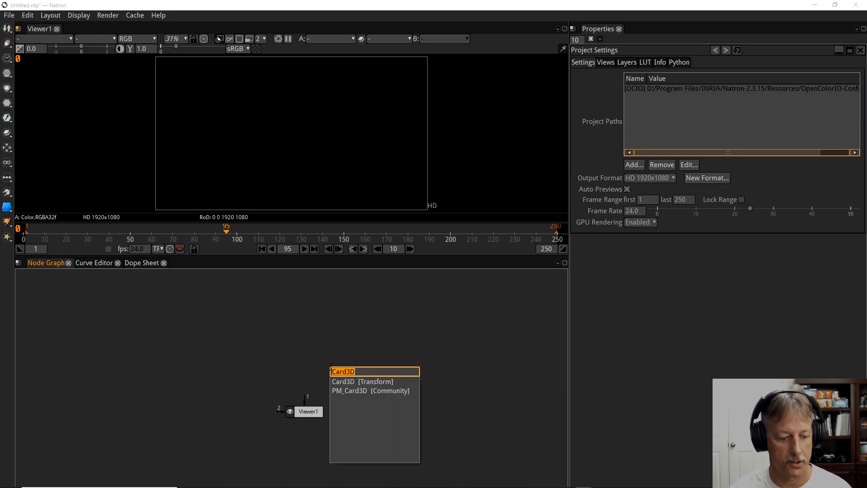
{"action": "type", "text": "audio"}
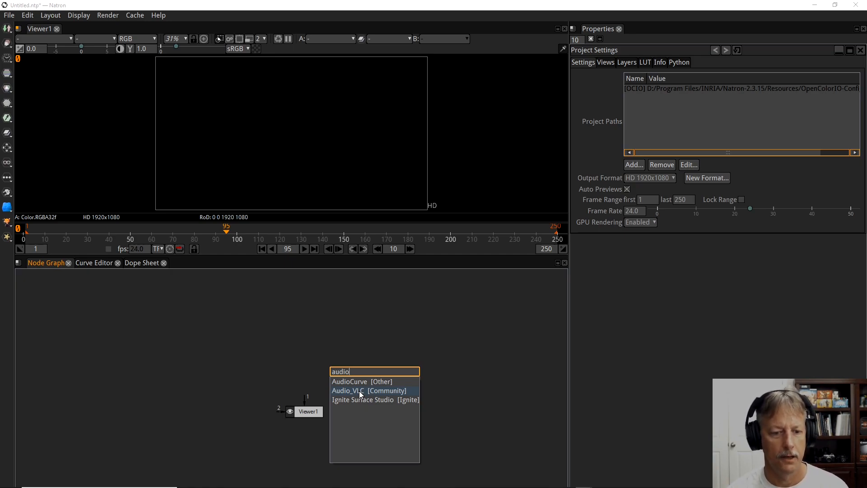
{"action": "left_click", "coordinate": [361, 383]}
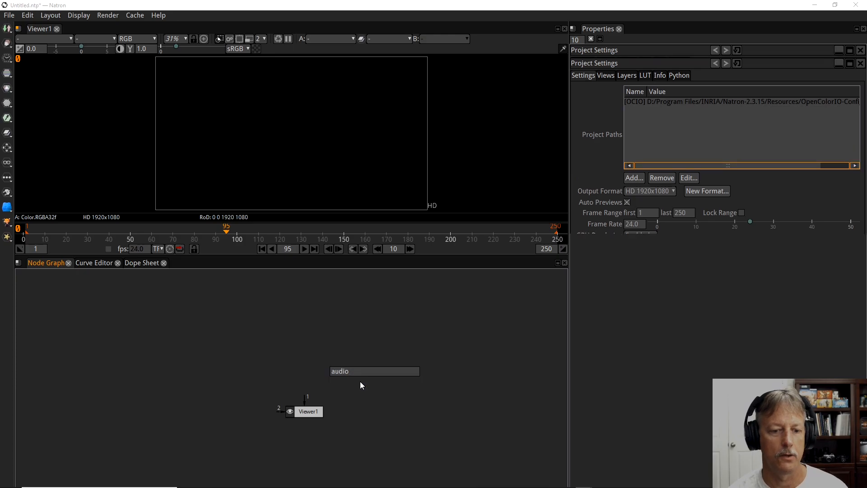
{"action": "left_click_drag", "start_coordinate": [383, 392], "coordinate": [246, 371]}
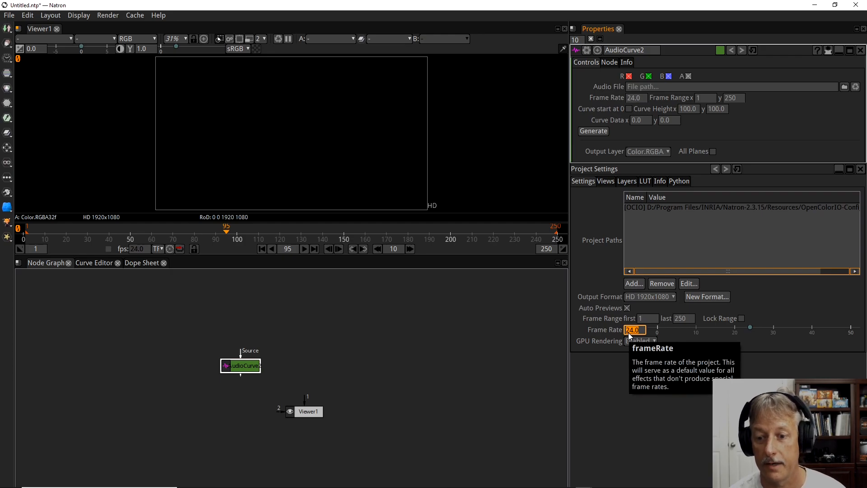
Examine the project's frame range and the AudioCurve node's Frame Rate and Curve start at 0 settings.
{"action": "double_click", "coordinate": [676, 320]}
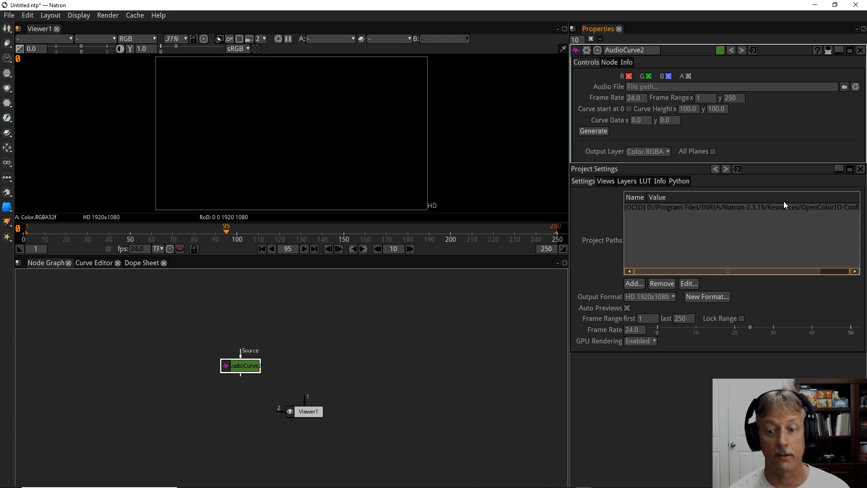
{"action": "double_click", "coordinate": [628, 97]}
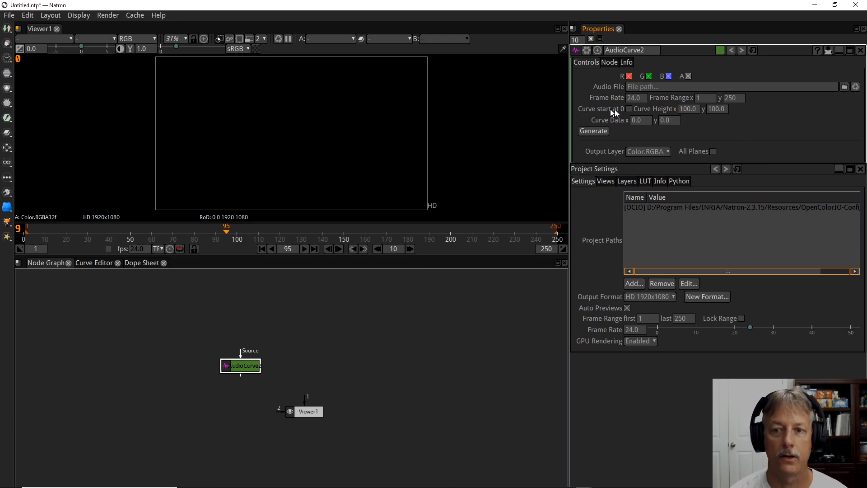
{"action": "left_click", "coordinate": [630, 109]}
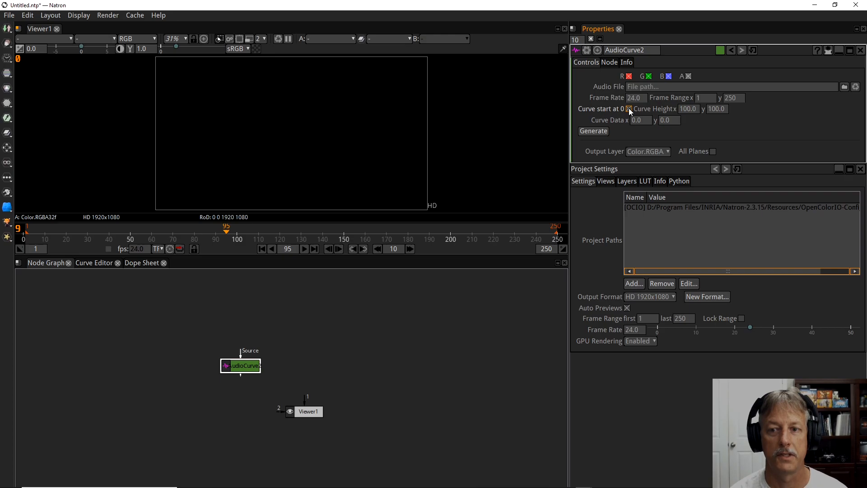
{"action": "left_click", "coordinate": [629, 109]}
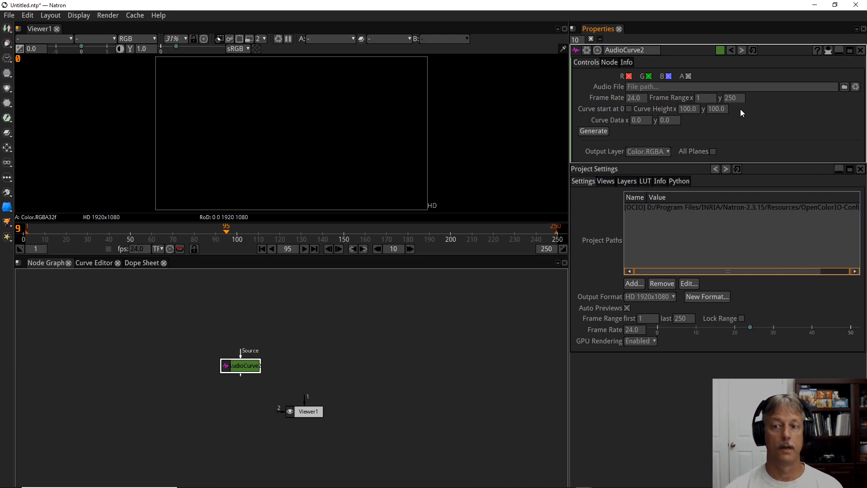
Set the AudioCurve node's Curve Height to 30 in both x and y.
{"action": "left_click", "coordinate": [709, 111]}
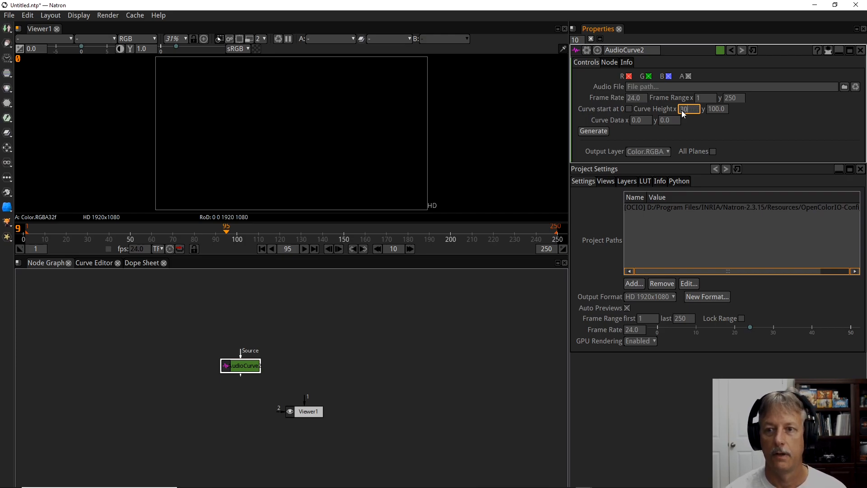
{"action": "left_click", "coordinate": [724, 109]}
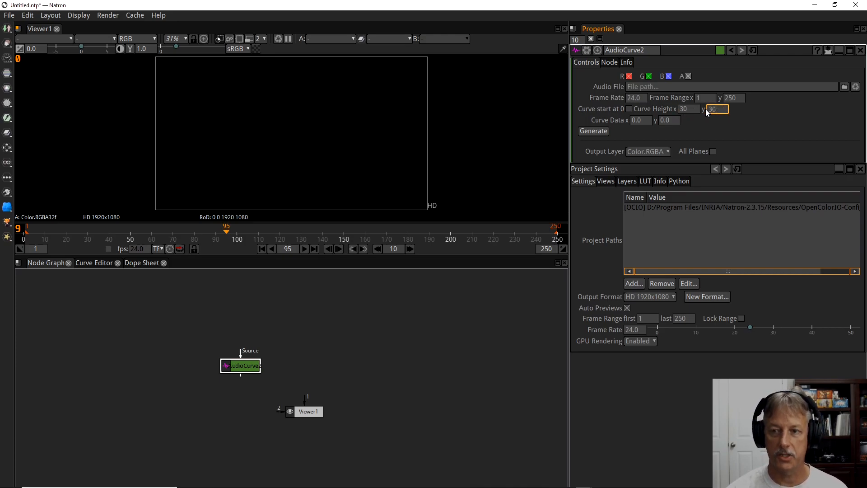
{"action": "left_click", "coordinate": [771, 125]}
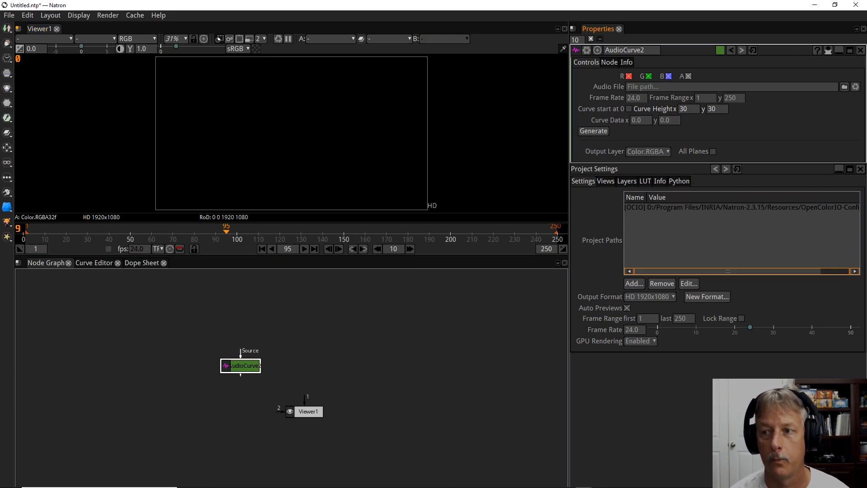
Load Unexpected.mp3 from the G: drive as the AudioCurve node's audio file.
{"action": "left_click", "coordinate": [844, 87]}
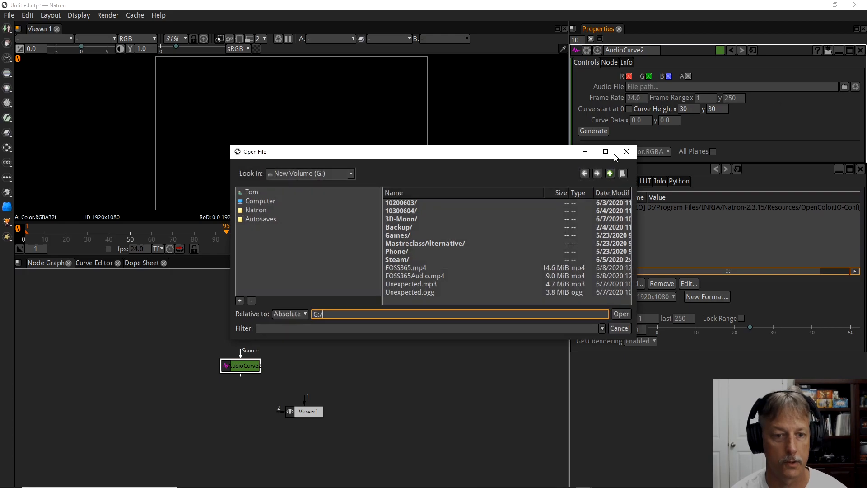
{"action": "left_click", "coordinate": [271, 202]}
{"action": "double_click", "coordinate": [395, 217]}
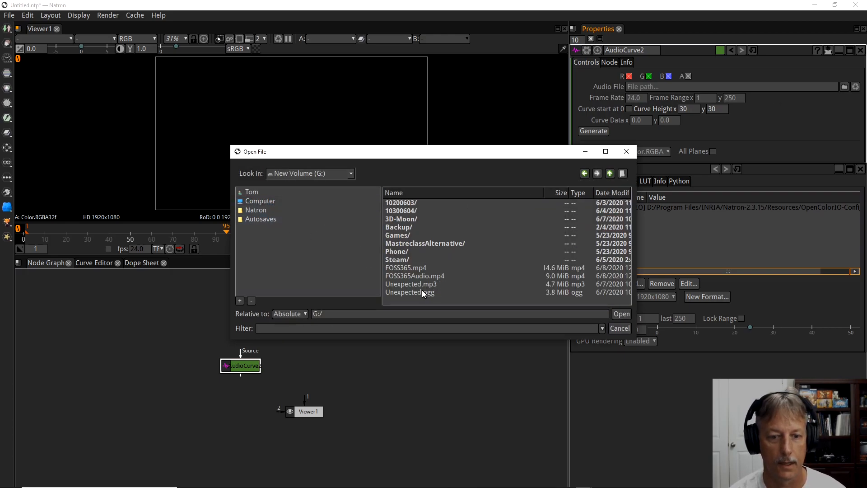
{"action": "left_click", "coordinate": [412, 285]}
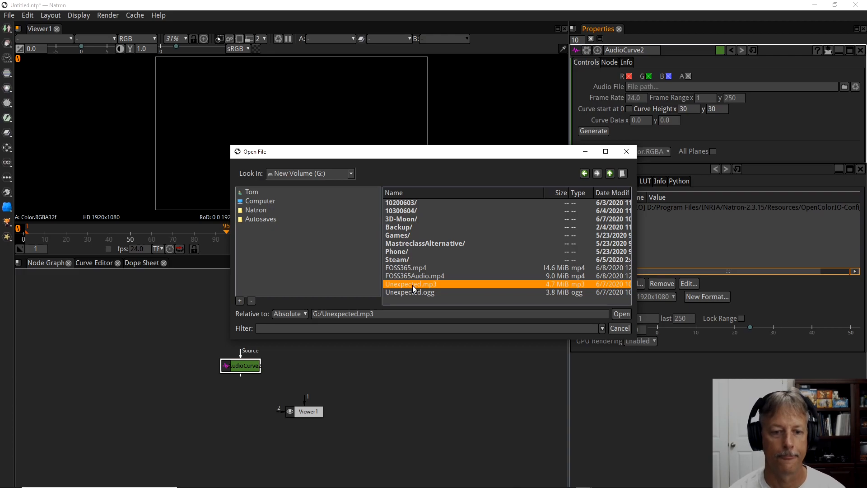
{"action": "double_click", "coordinate": [413, 284]}
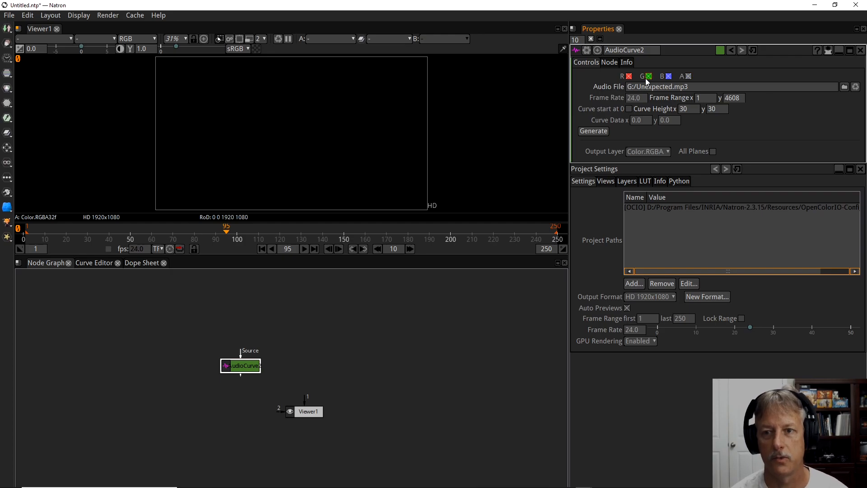
Set the end of the AudioCurve frame range to 250 and generate the curve data.
{"action": "double_click", "coordinate": [728, 99]}
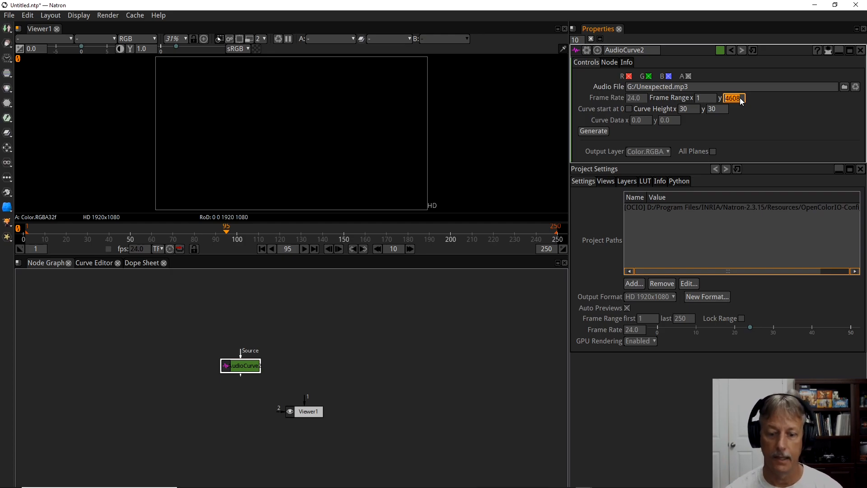
{"action": "type", "text": "250"}
{"action": "key", "text": "Return"}
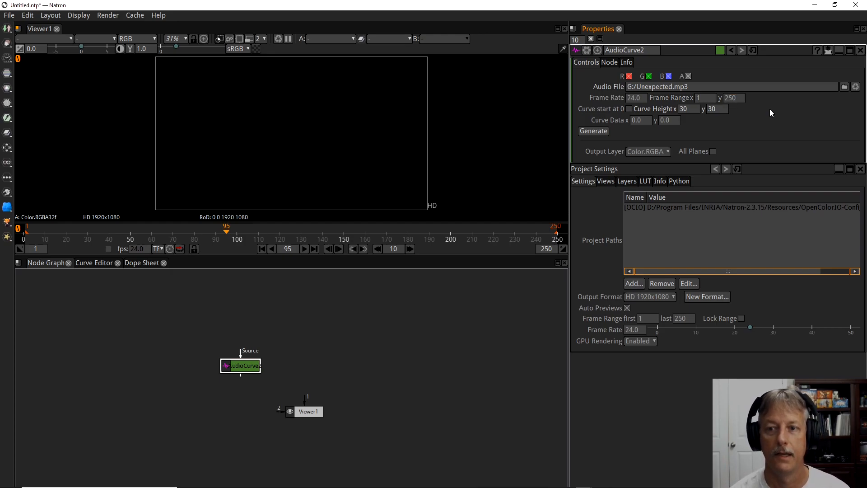
{"action": "left_click", "coordinate": [594, 130]}
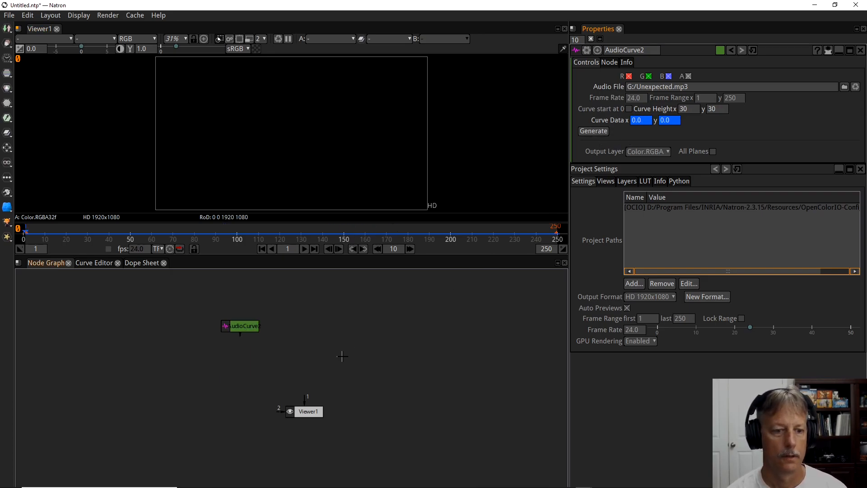
Preview the generated curve data by playing the timeline with Viewer1 temporarily connected to the AudioCurve node.
{"action": "left_click_drag", "start_coordinate": [305, 401], "coordinate": [231, 326]}
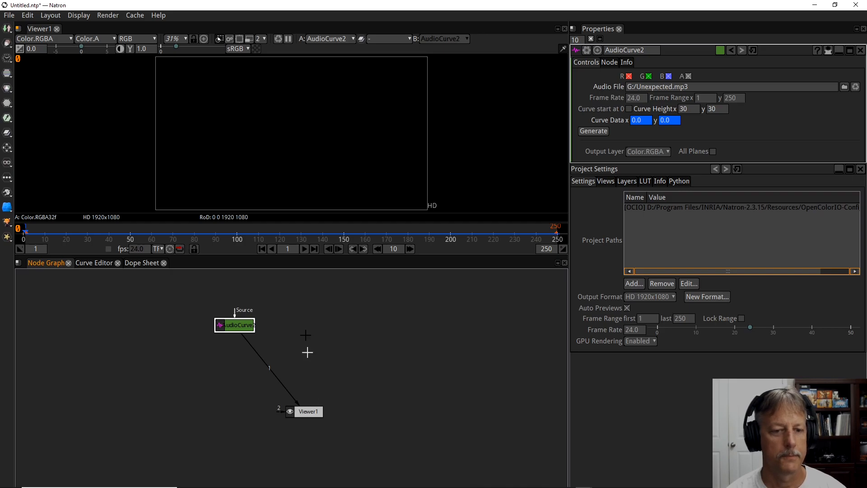
{"action": "left_click", "coordinate": [304, 249]}
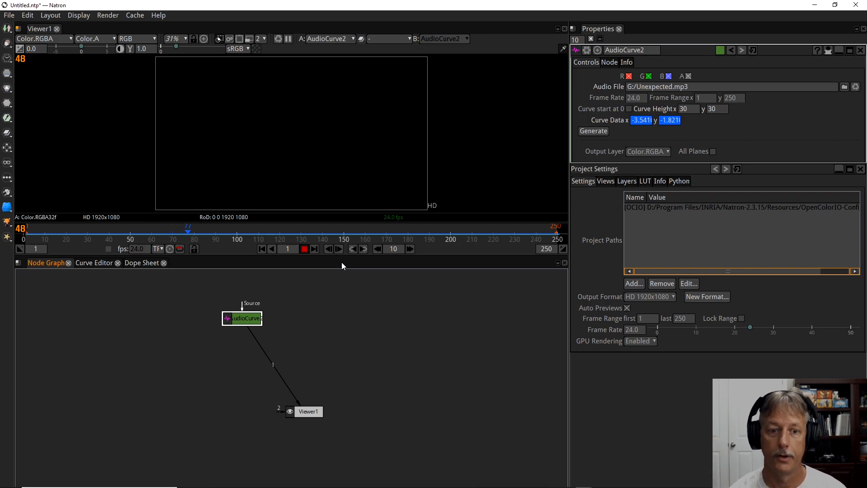
{"action": "left_click", "coordinate": [304, 248]}
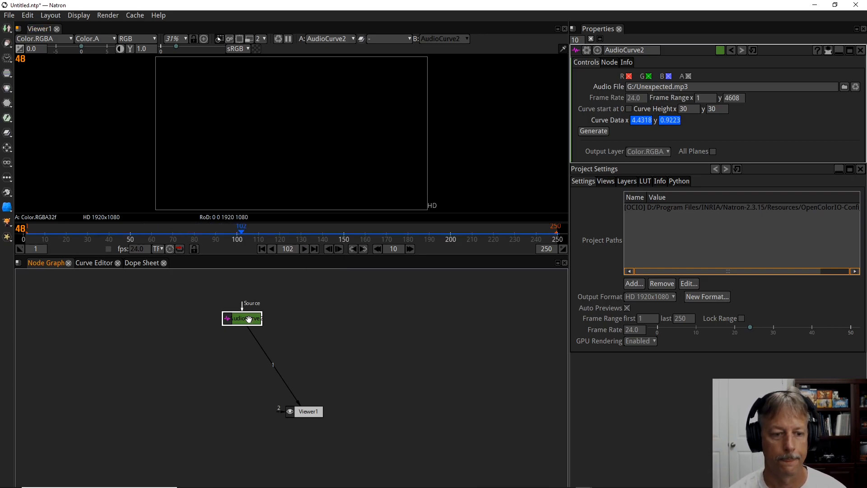
{"action": "left_click_drag", "start_coordinate": [248, 318], "coordinate": [241, 312]}
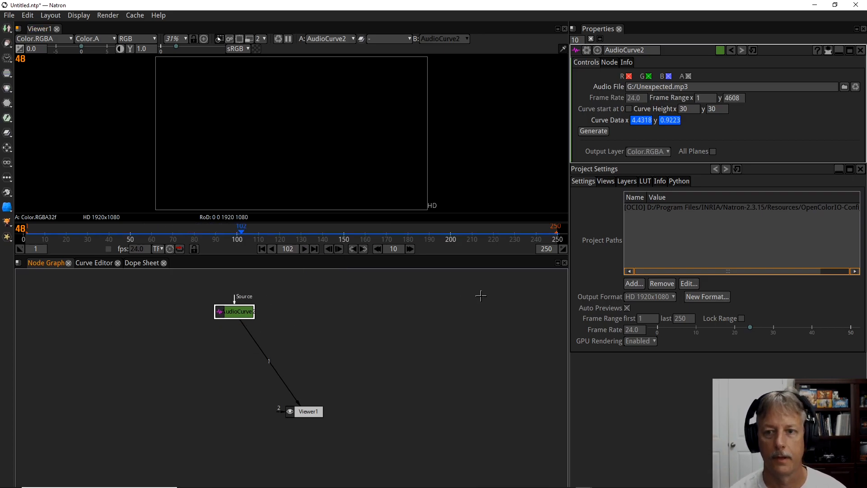
{"action": "left_click_drag", "start_coordinate": [275, 371], "coordinate": [266, 350]}
Add a Text node to the node graph and move it to the lower right of the AudioCurve node.
{"action": "key", "text": "Tab"}
{"action": "type", "text": "text"}
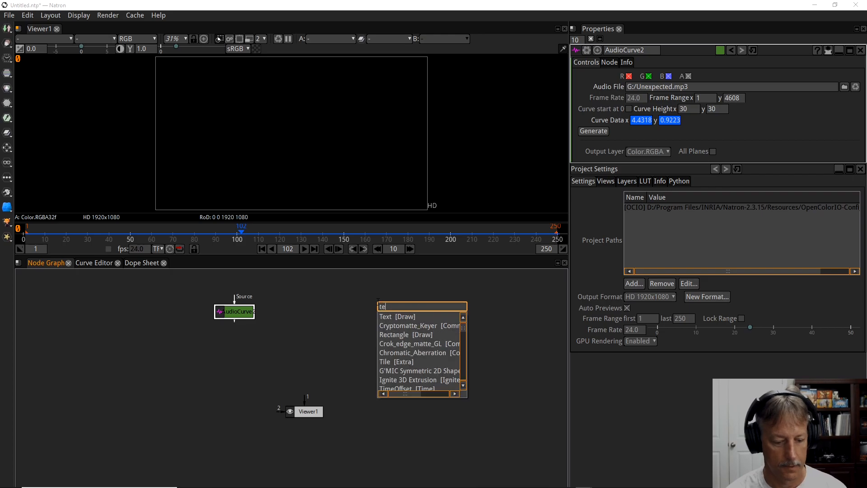
{"action": "left_click", "coordinate": [397, 316]}
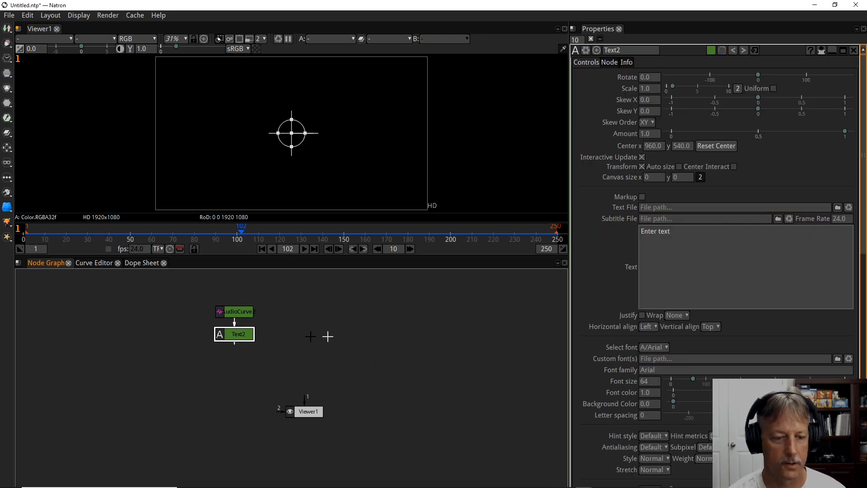
{"action": "left_click_drag", "start_coordinate": [236, 334], "coordinate": [280, 331]}
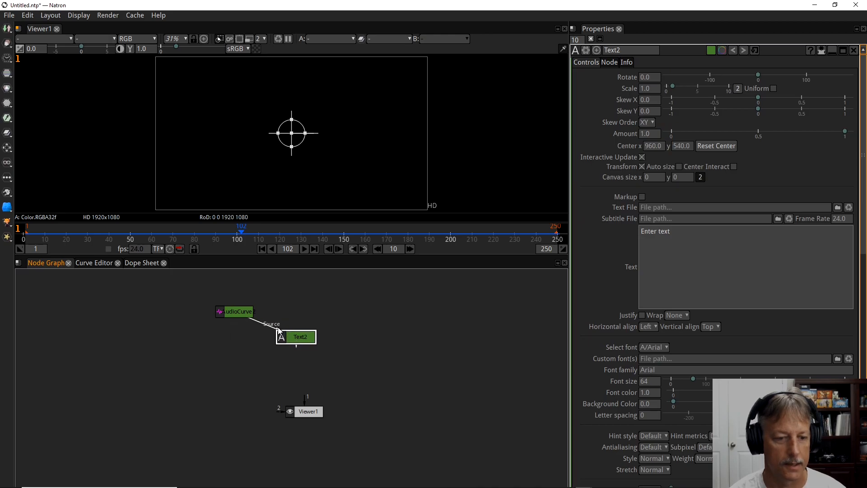
Move the Text node away from the AudioCurve node, connect Viewer1's input 1 to it, and align it above Viewer1.
{"action": "left_click_drag", "start_coordinate": [230, 313], "coordinate": [318, 336]}
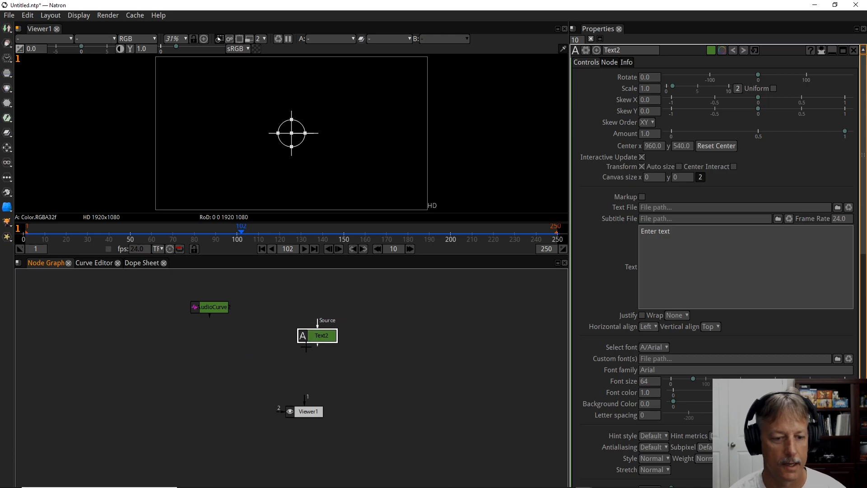
{"action": "left_click", "coordinate": [305, 391]}
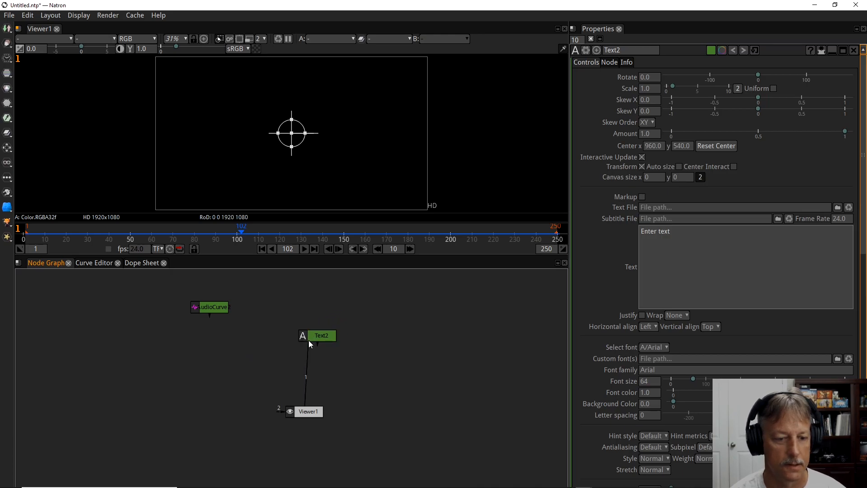
{"action": "left_click_drag", "start_coordinate": [310, 344], "coordinate": [297, 339]}
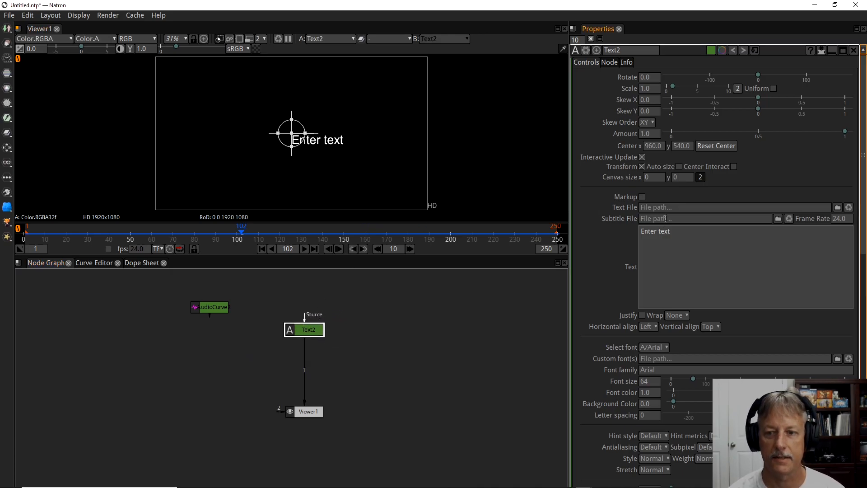
Enable Center Interact on the Text node and replace its text with "FOSS 365".
{"action": "left_click", "coordinate": [733, 167]}
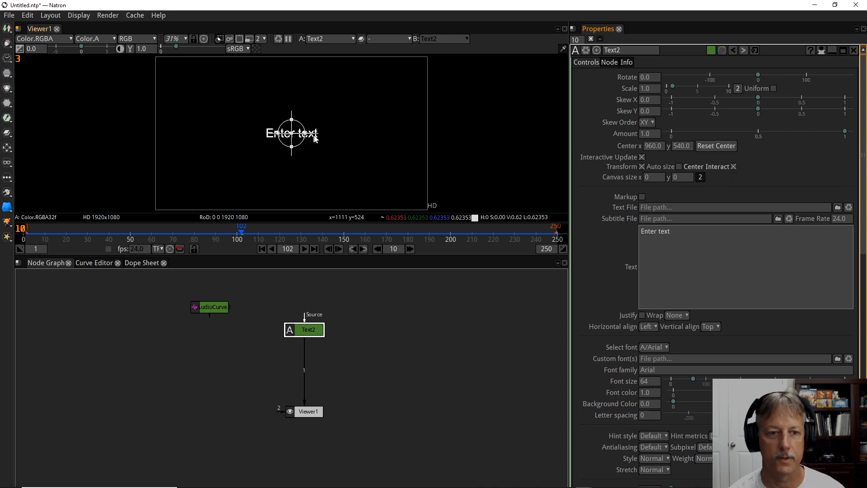
{"action": "left_click_drag", "start_coordinate": [677, 232], "coordinate": [626, 236]}
{"action": "type", "text": "FOS"}
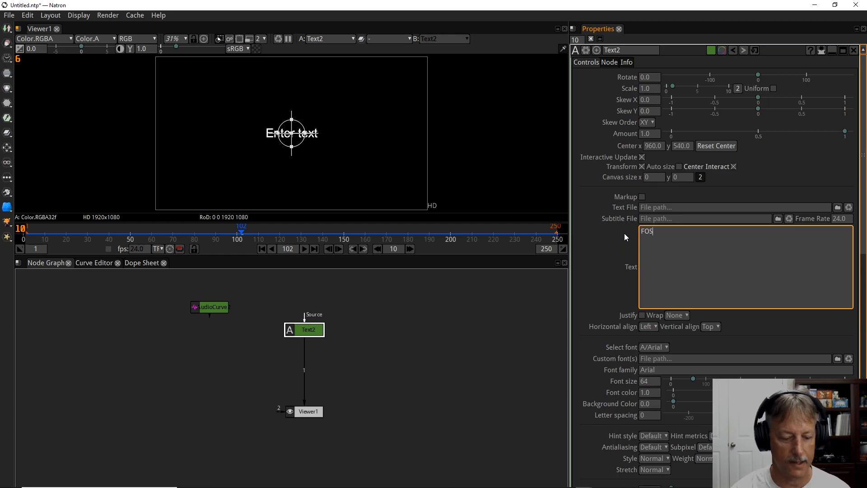
{"action": "type", "text": "S 365"}
{"action": "left_click", "coordinate": [626, 237]}
Set the Text node's stroke size to 8.0 and its font size to 256.
{"action": "scroll", "coordinate": [713, 404], "scroll_direction": "down", "scroll_amount": 3}
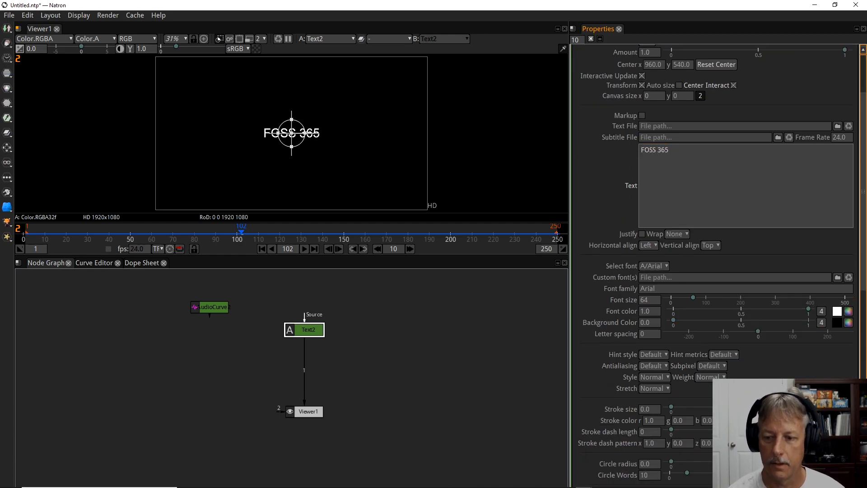
{"action": "left_click_drag", "start_coordinate": [672, 407], "coordinate": [685, 406]}
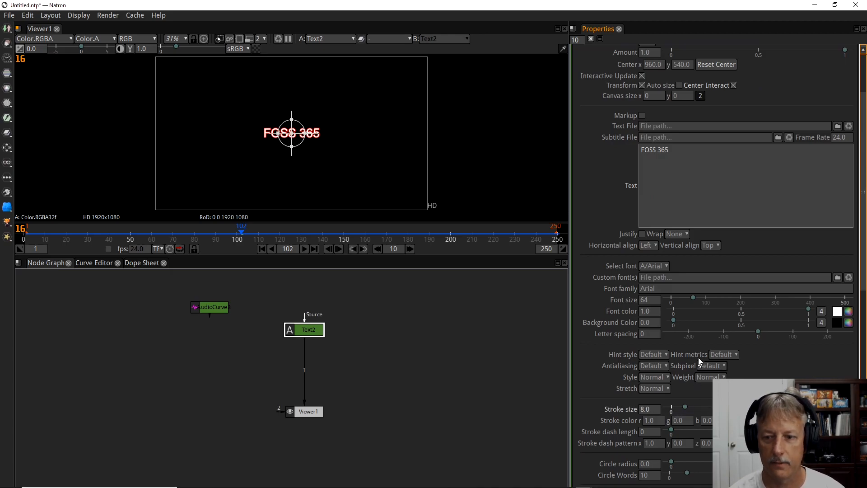
{"action": "left_click_drag", "start_coordinate": [694, 298], "coordinate": [760, 305]}
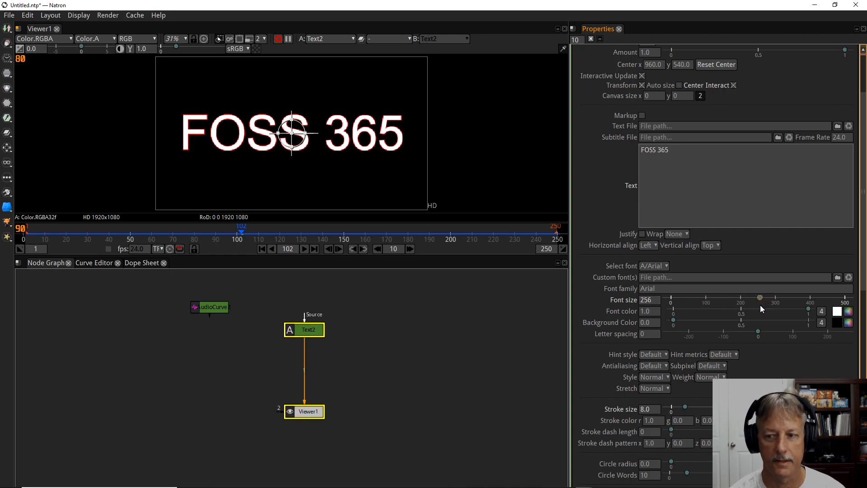
Set the text's font color to a golden yellow with red 255, green 208 and blue 37.
{"action": "left_click", "coordinate": [850, 312]}
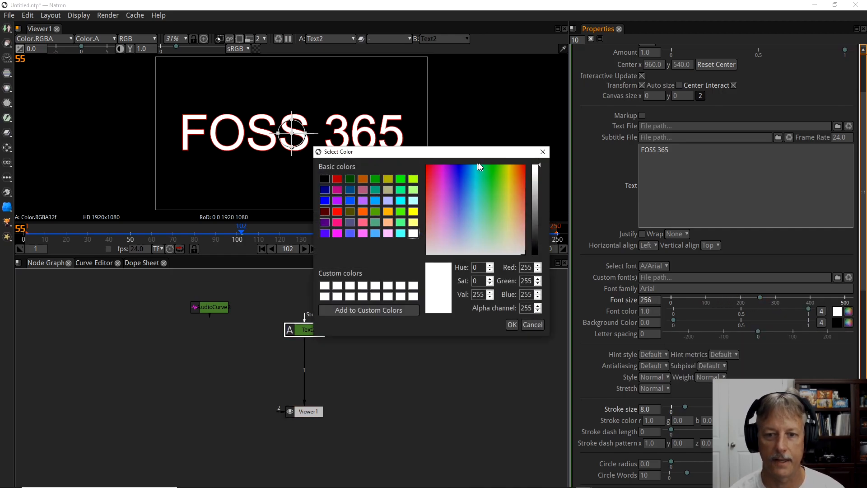
{"action": "left_click", "coordinate": [512, 183]}
{"action": "left_click", "coordinate": [512, 188]}
{"action": "left_click", "coordinate": [515, 176]}
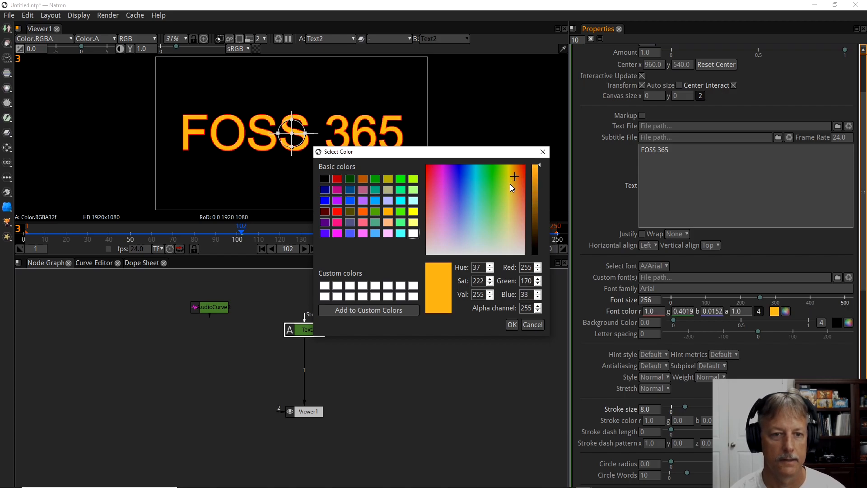
{"action": "left_click", "coordinate": [510, 184]}
{"action": "left_click", "coordinate": [511, 181]}
{"action": "left_click", "coordinate": [512, 177]}
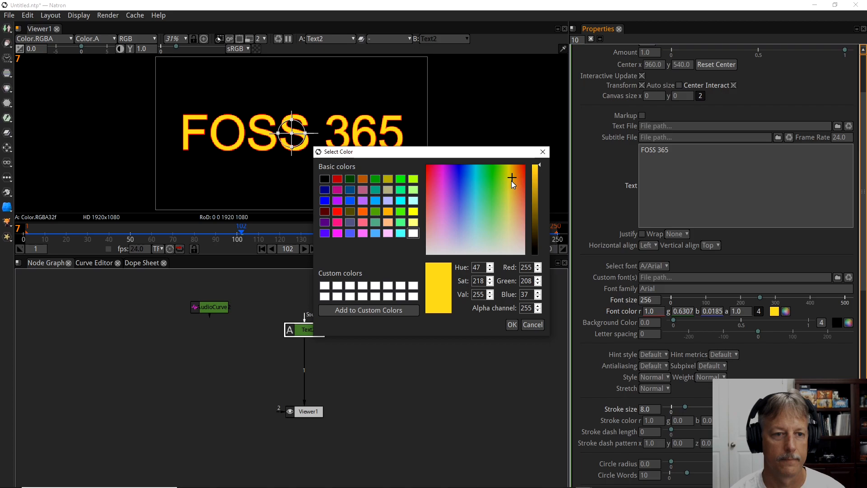
{"action": "left_click", "coordinate": [512, 324]}
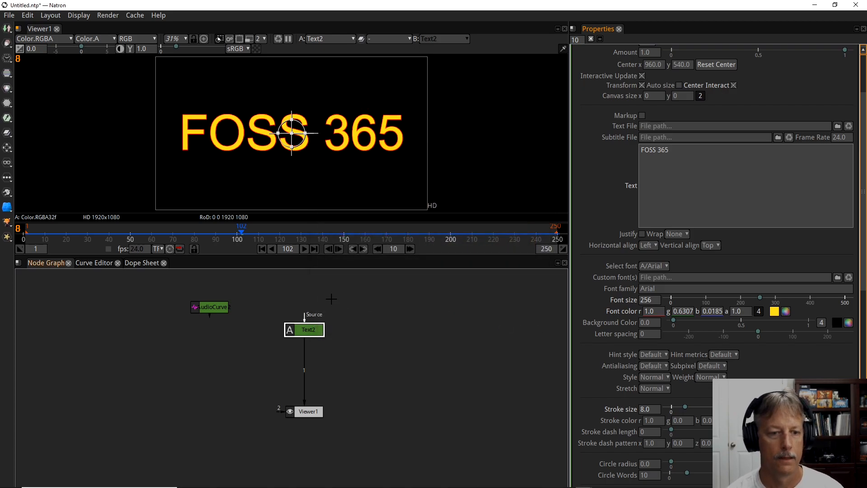
Play the timeline from the first frame to preview the text, and stop the playback.
{"action": "left_click", "coordinate": [260, 252]}
{"action": "left_click", "coordinate": [305, 252]}
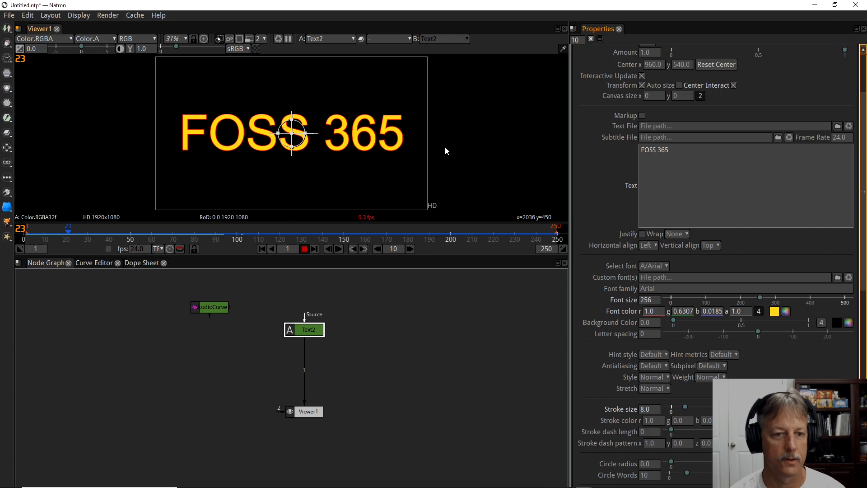
{"action": "left_click", "coordinate": [304, 249]}
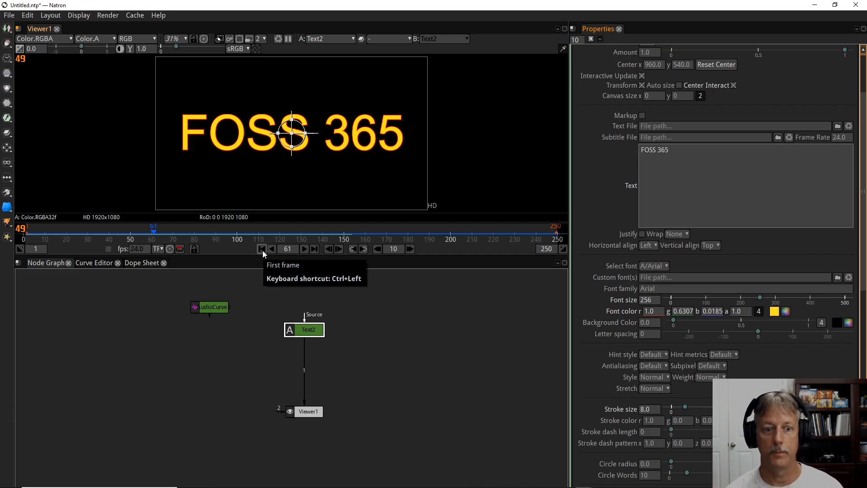
Open the AudioCurve node's properties and insert a Transform node between the Text node and Viewer1.
{"action": "left_click", "coordinate": [222, 309]}
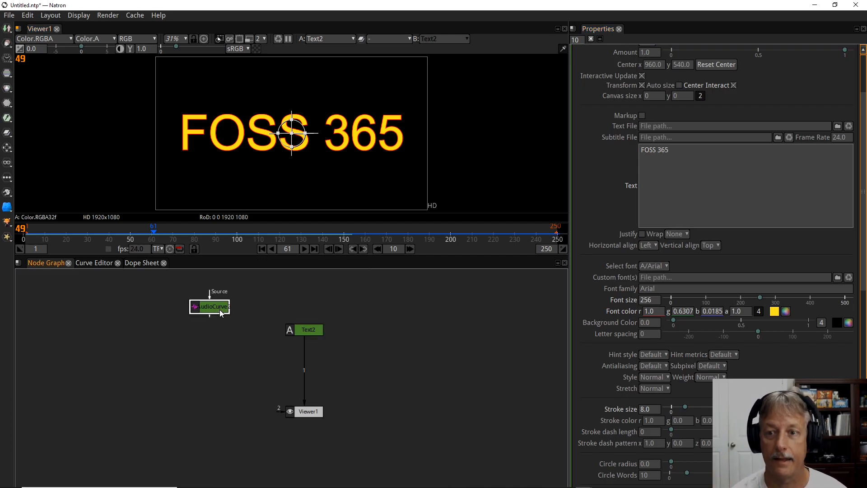
{"action": "double_click", "coordinate": [220, 310]}
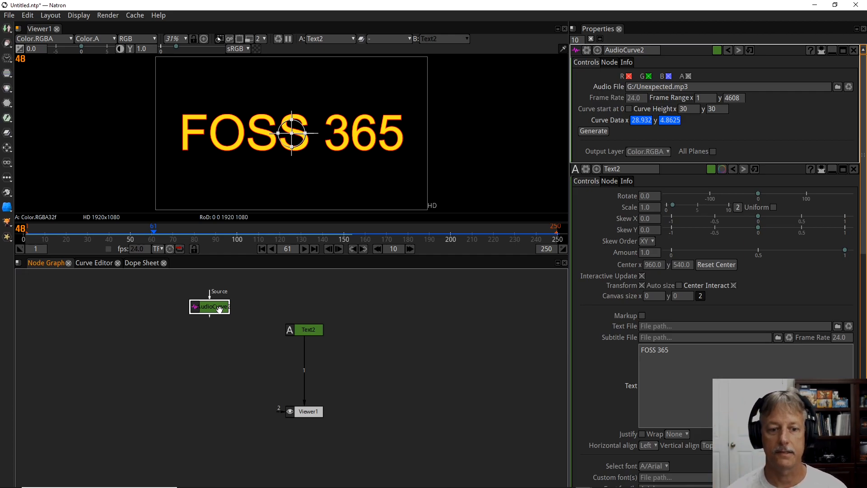
{"action": "left_click", "coordinate": [303, 330]}
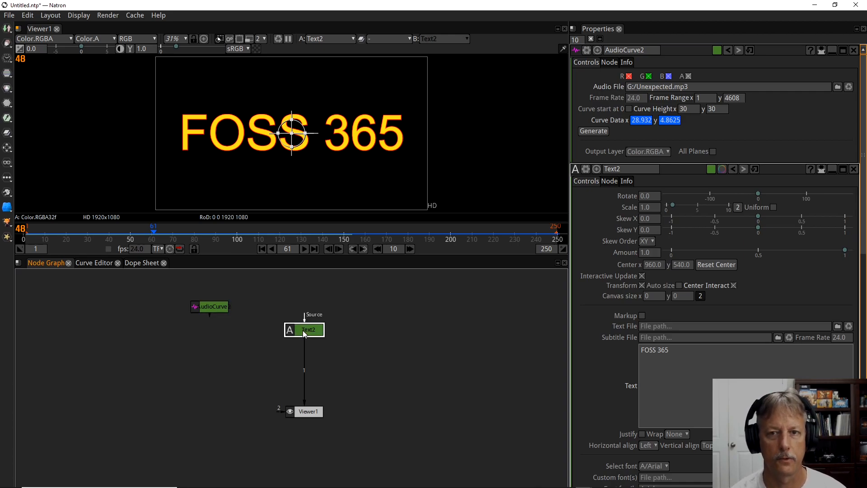
{"action": "left_click_drag", "start_coordinate": [303, 330], "coordinate": [303, 310]}
{"action": "key", "text": "t"}
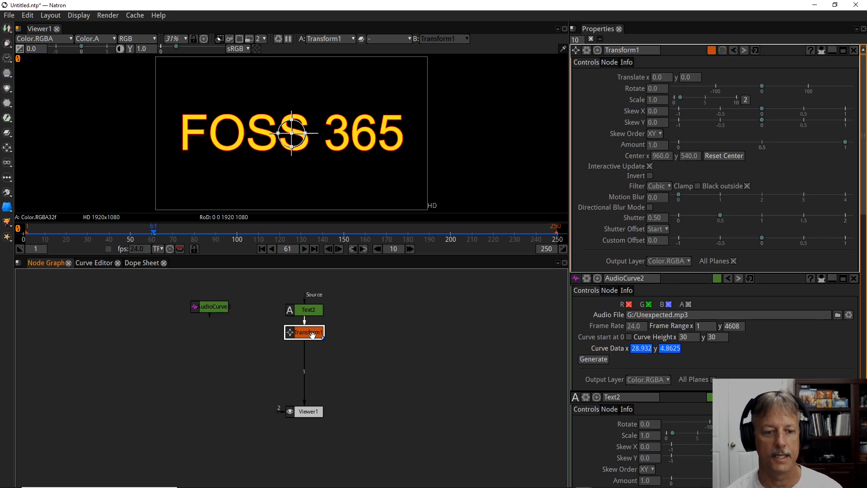
{"action": "left_click_drag", "start_coordinate": [312, 335], "coordinate": [312, 340]}
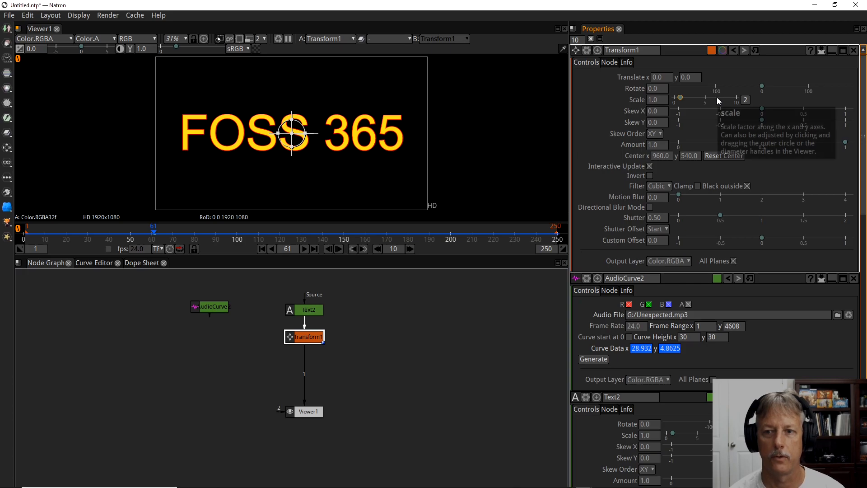
Try out the Transform node's Rotate parameter at 31.20 and bring it back to -1.0.
{"action": "mouse_move", "coordinate": [764, 87]}
{"action": "left_mouse_down"}
{"action": "mouse_move", "coordinate": [744, 85]}
{"action": "mouse_move", "coordinate": [777, 87]}
{"action": "left_mouse_up"}
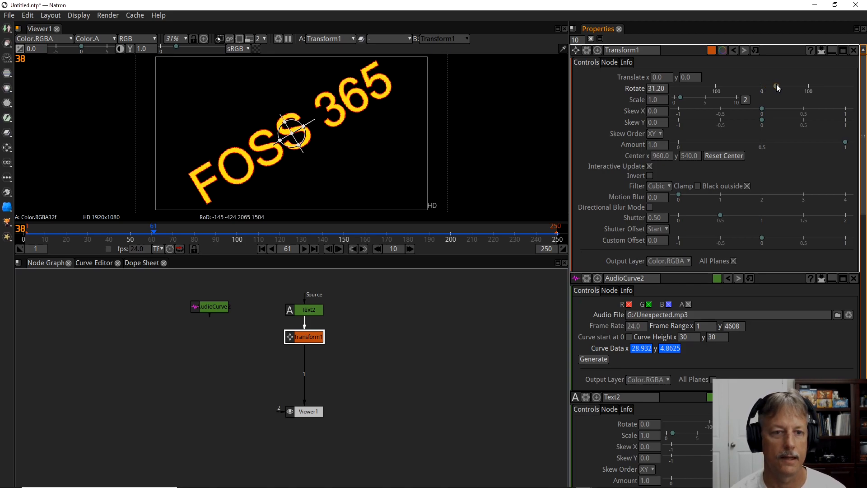
{"action": "mouse_move", "coordinate": [777, 85]}
{"action": "left_mouse_down"}
{"action": "mouse_move", "coordinate": [745, 85]}
{"action": "mouse_move", "coordinate": [763, 90]}
{"action": "left_mouse_up"}
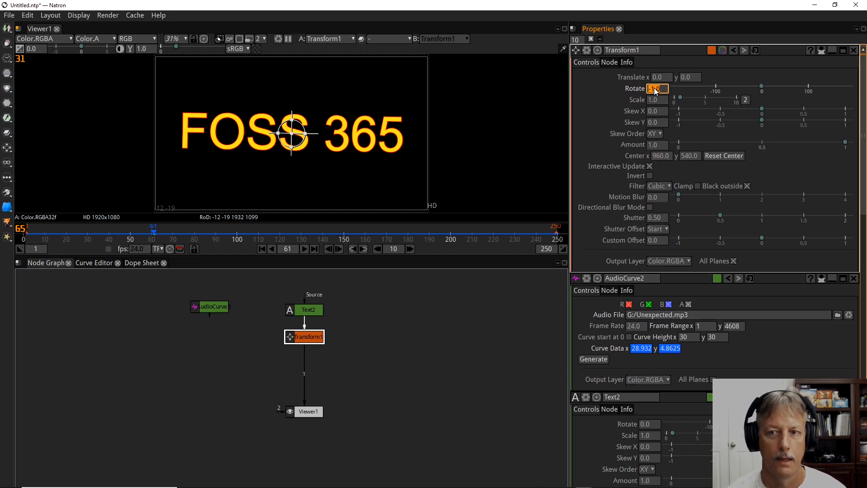
{"action": "left_click", "coordinate": [203, 307]}
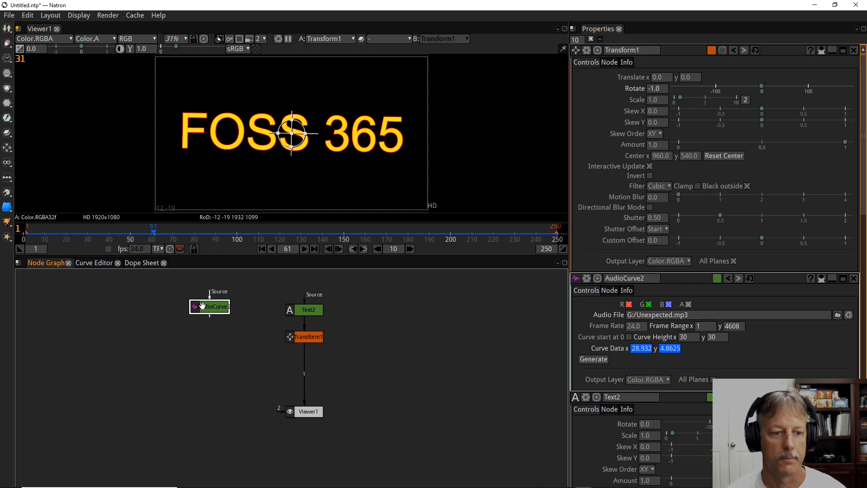
{"action": "left_click", "coordinate": [658, 89]}
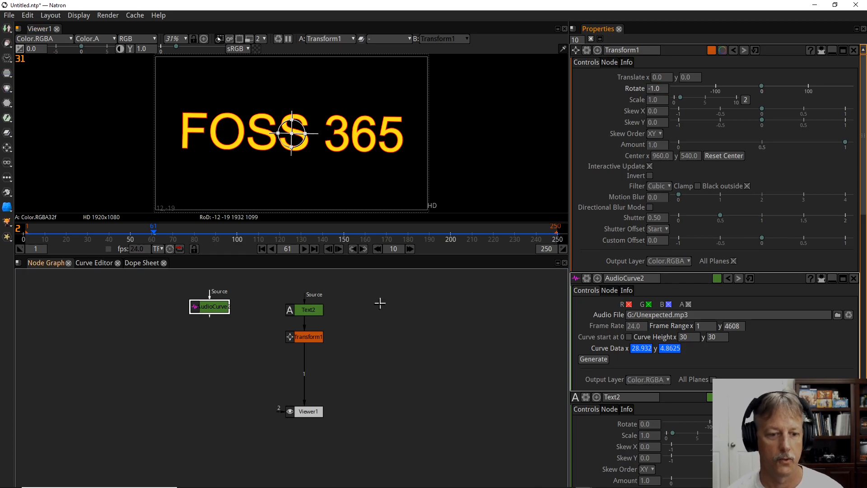
Link the Transform node's Rotate parameter to the AudioCurve node's Curve Data x by copying and pasting the link.
{"action": "left_click_drag", "start_coordinate": [305, 332], "coordinate": [305, 336]}
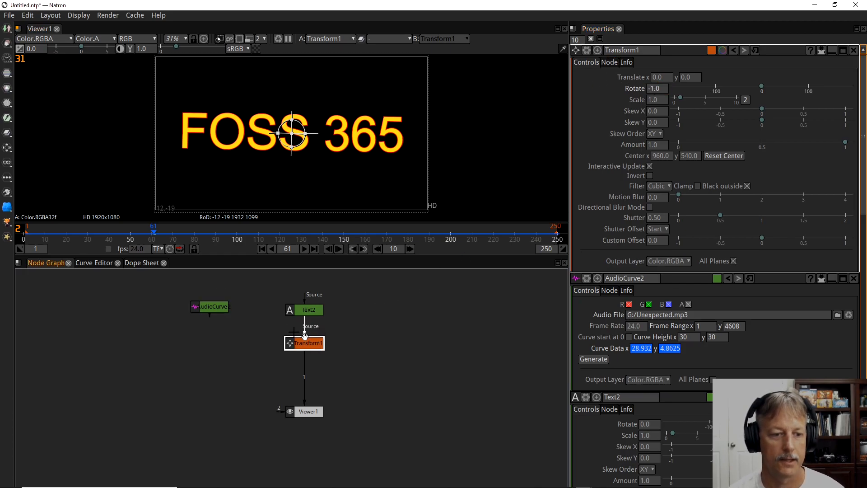
{"action": "left_click", "coordinate": [220, 309]}
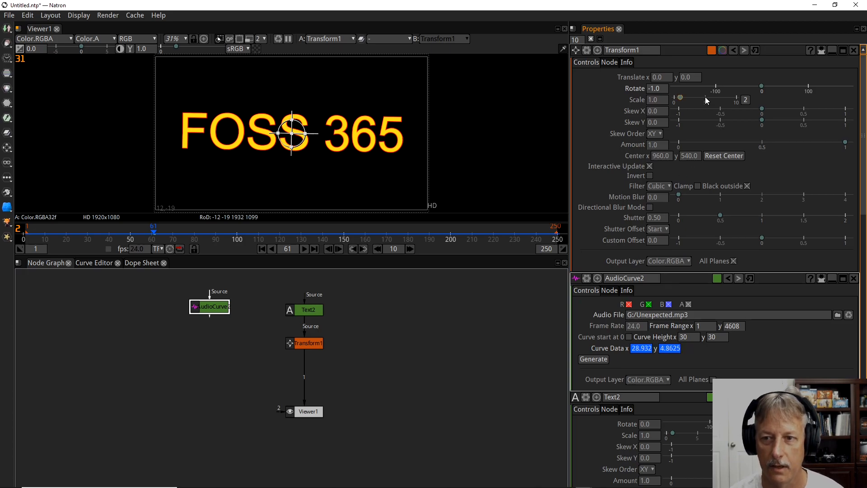
{"action": "right_click", "coordinate": [644, 349]}
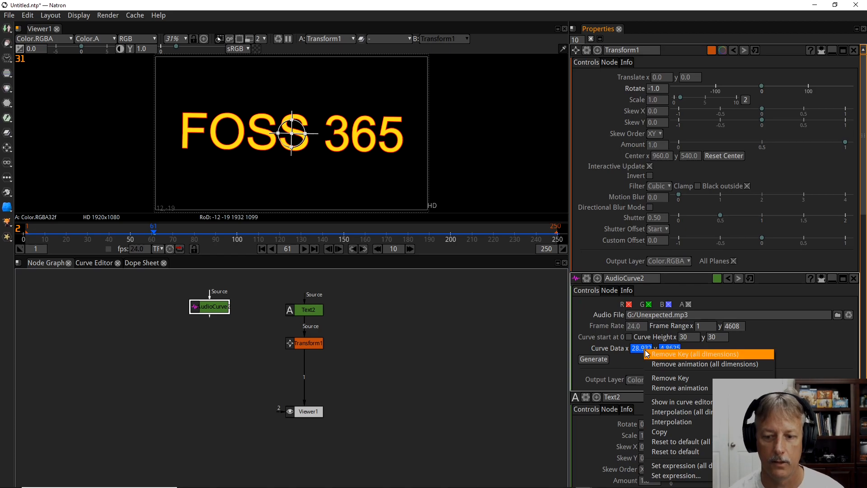
{"action": "mouse_move", "coordinate": [684, 429]}
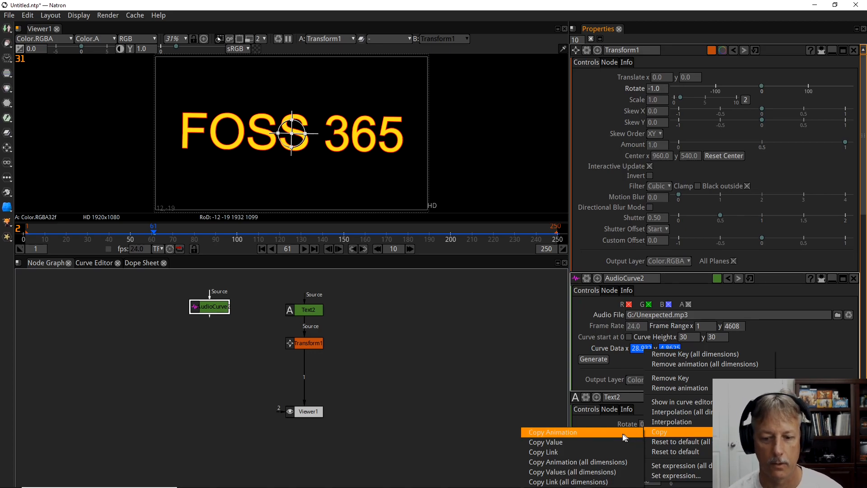
{"action": "left_click", "coordinate": [597, 452]}
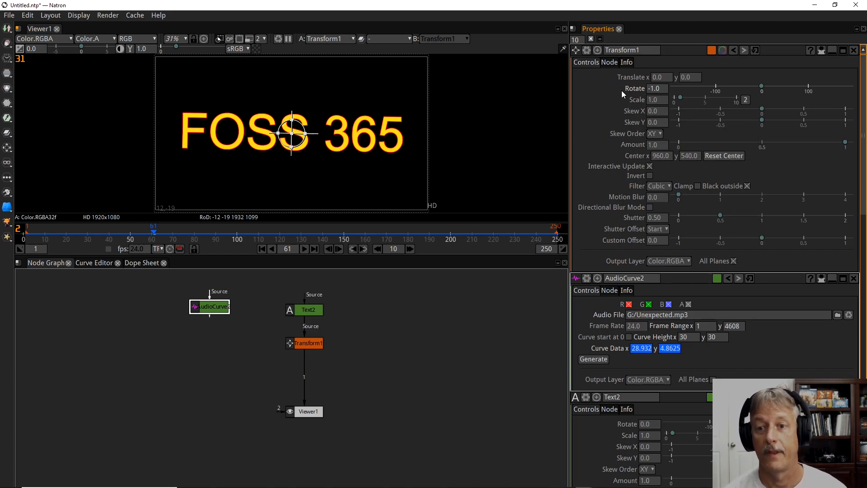
{"action": "left_click", "coordinate": [665, 89]}
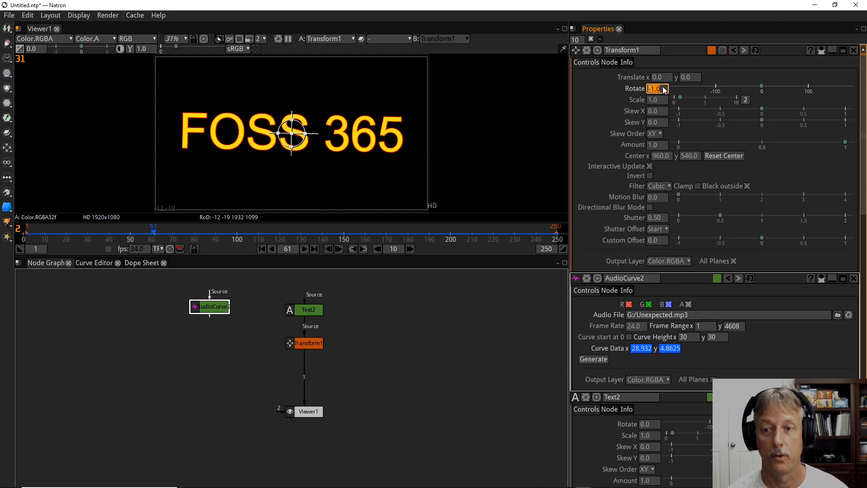
{"action": "right_click", "coordinate": [658, 90]}
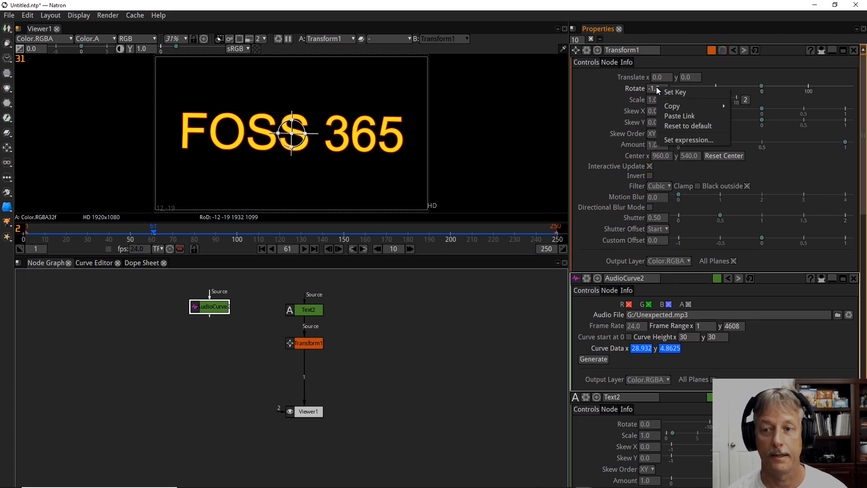
{"action": "left_click", "coordinate": [688, 118]}
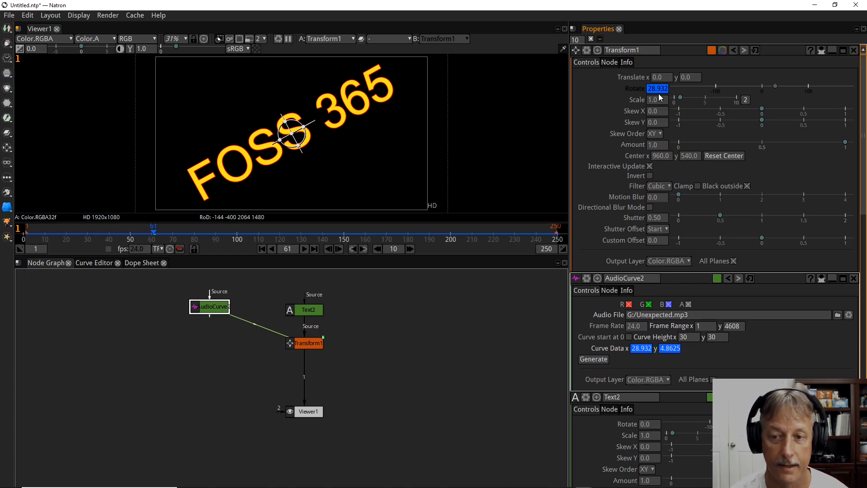
Play the timeline from the first frame to preview the audio-driven rotation of the text, and stop the playback.
{"action": "left_click", "coordinate": [261, 249]}
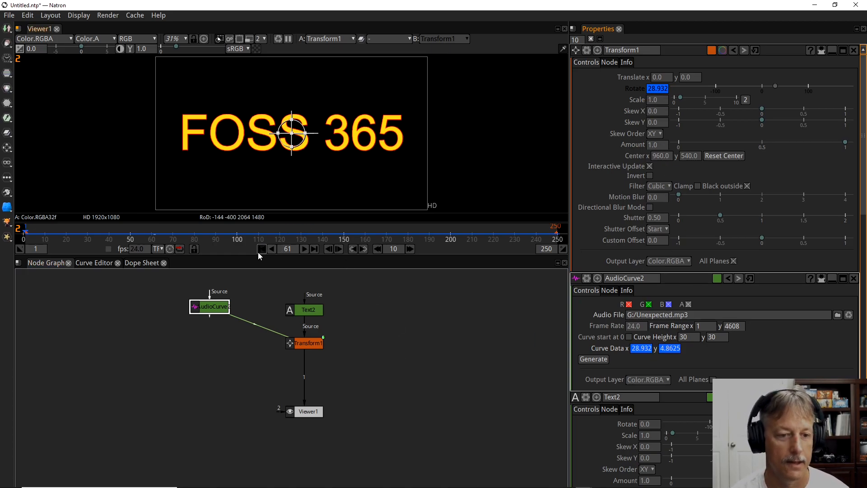
{"action": "left_click", "coordinate": [304, 248]}
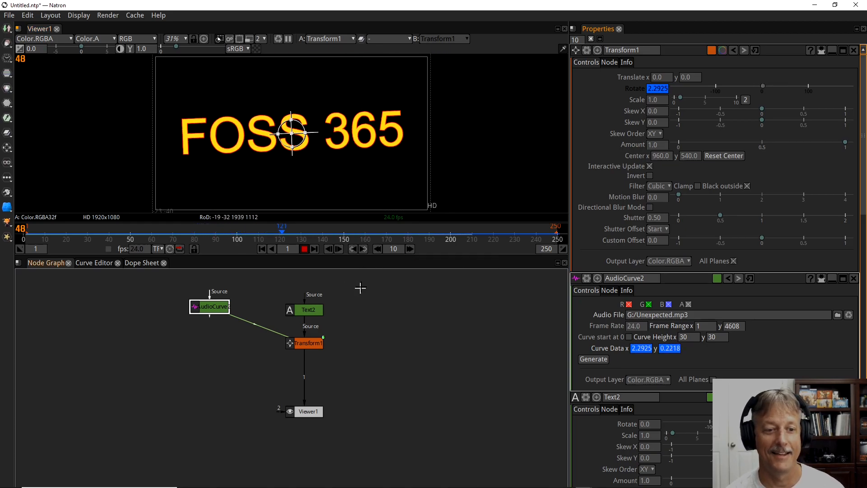
{"action": "left_click", "coordinate": [304, 250]}
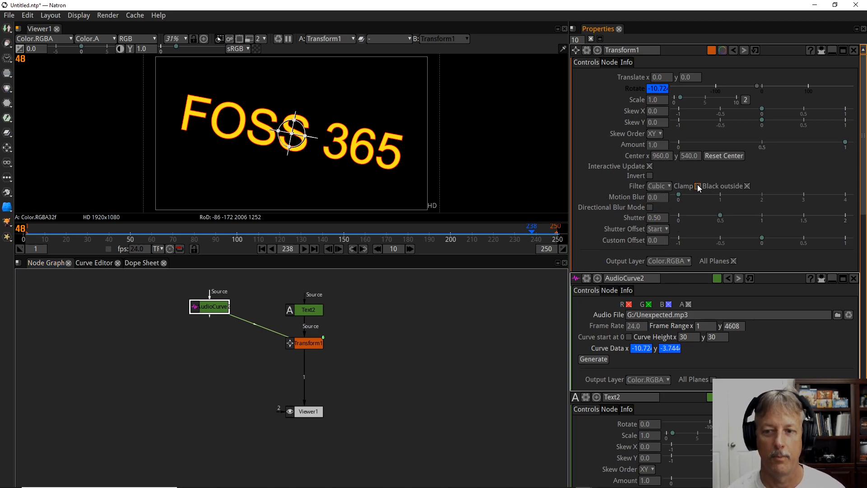
Set the Transform node's Motion Blur to 0.14.
{"action": "left_click", "coordinate": [684, 196]}
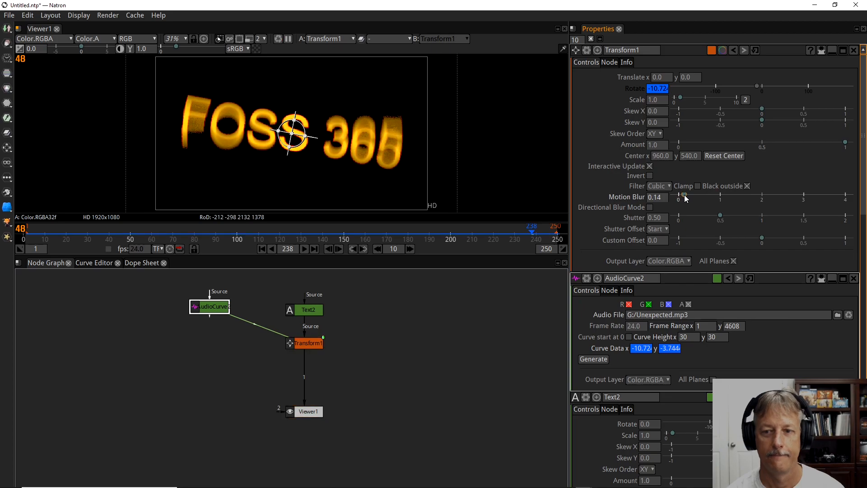
Set the Transform node's Motion Blur to 0.16 and shift the Text2 and Transform1 nodes slightly up in the node graph.
{"action": "left_click", "coordinate": [685, 197]}
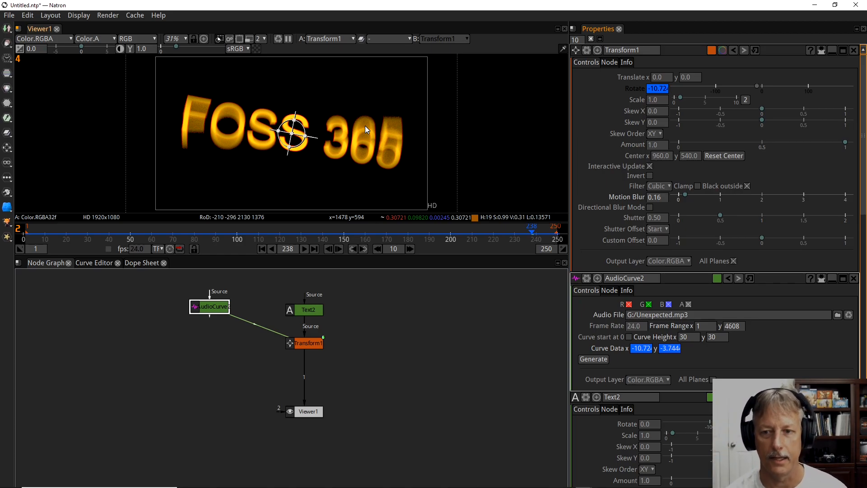
{"action": "left_click_drag", "start_coordinate": [311, 344], "coordinate": [311, 309]}
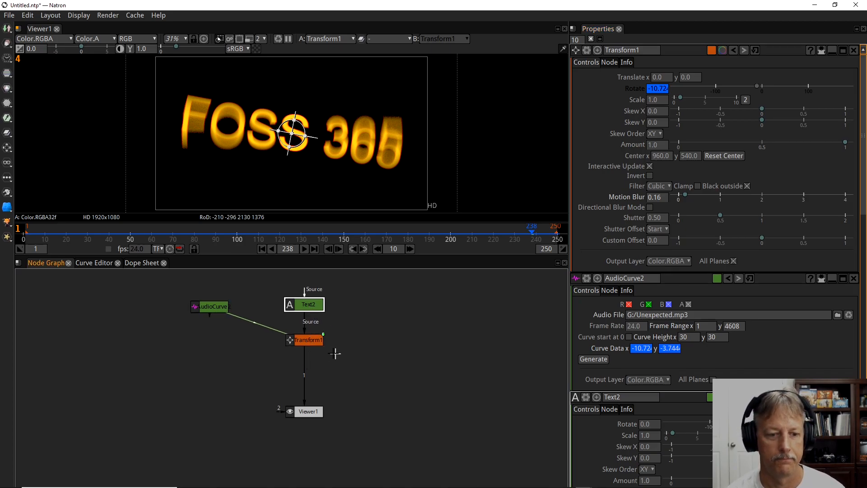
{"action": "left_click", "coordinate": [307, 342]}
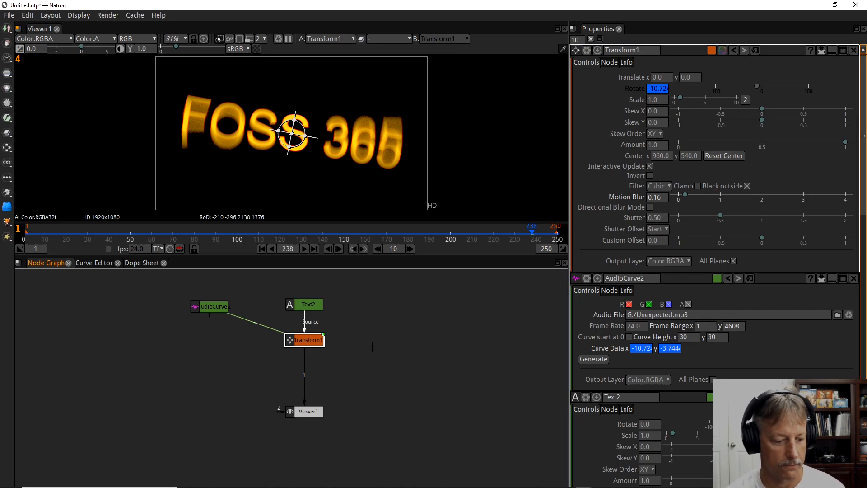
{"action": "left_click", "coordinate": [380, 342]}
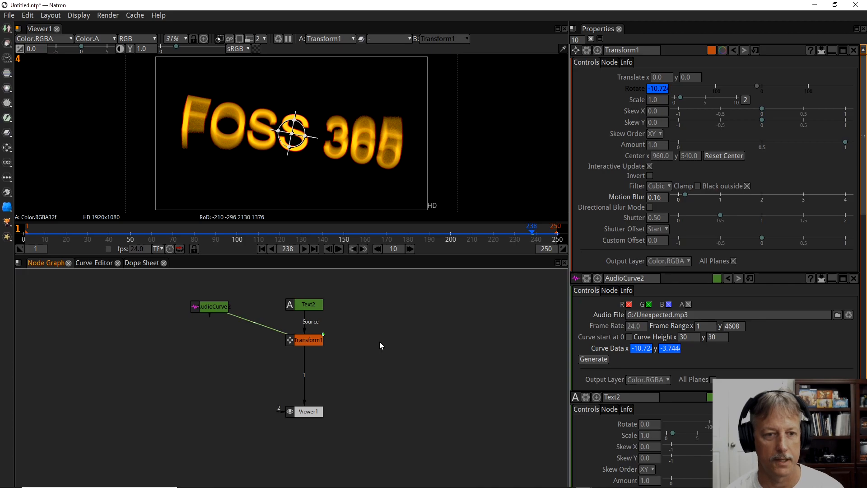
Add a Shadertoy node beside the Transform1 node and connect the Viewer's input 1 to it.
{"action": "key", "text": "Tab"}
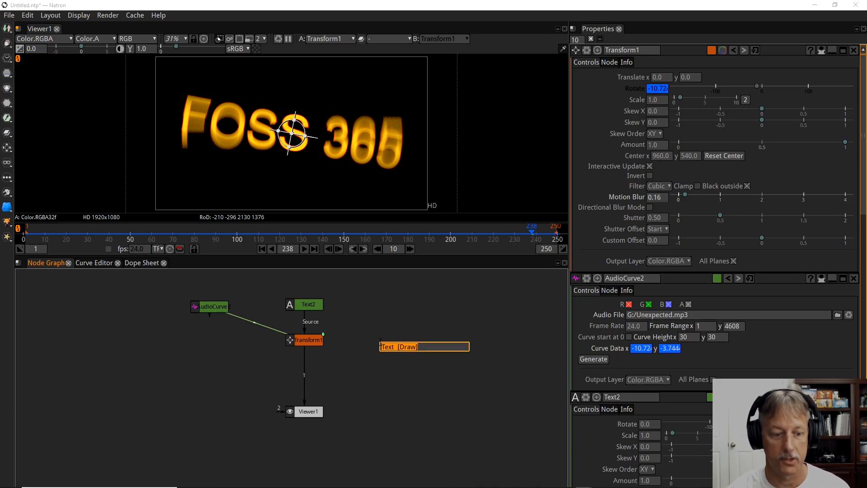
{"action": "type", "text": "shad"}
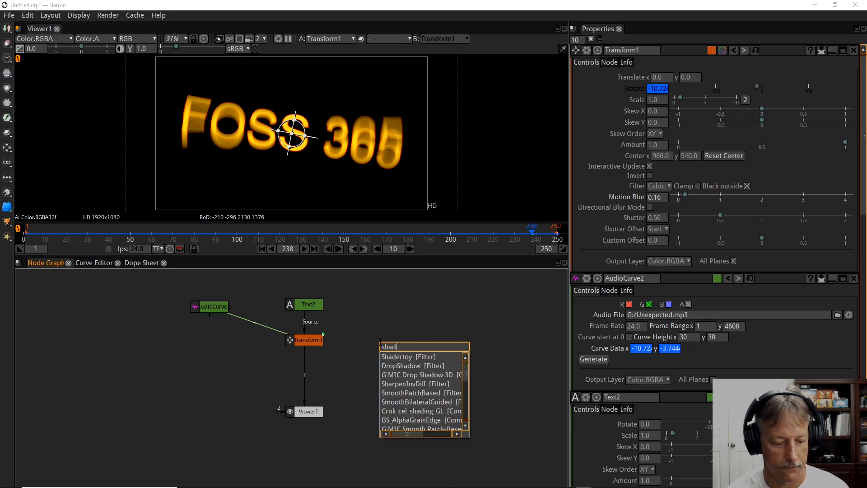
{"action": "left_click", "coordinate": [414, 358]}
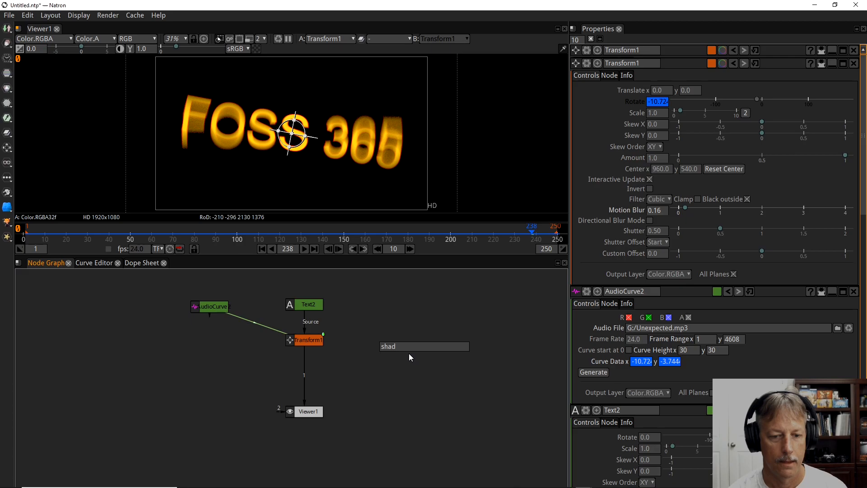
{"action": "left_click_drag", "start_coordinate": [410, 360], "coordinate": [367, 336]}
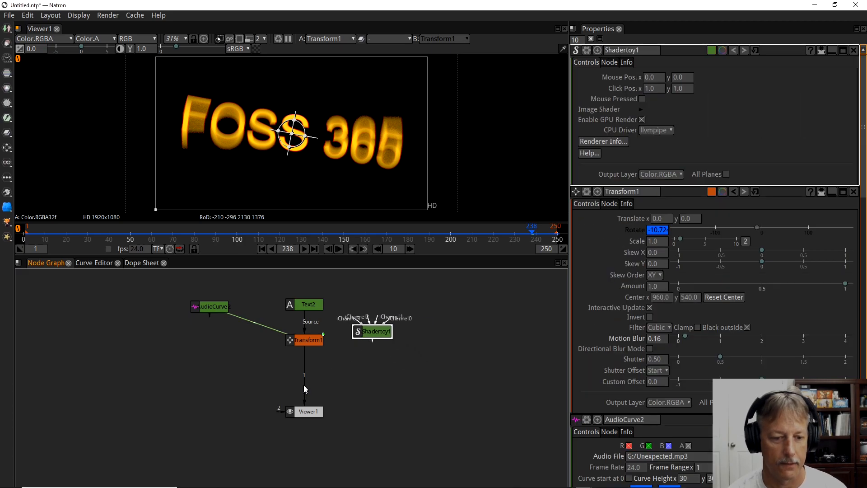
{"action": "left_click_drag", "start_coordinate": [363, 382], "coordinate": [373, 335]}
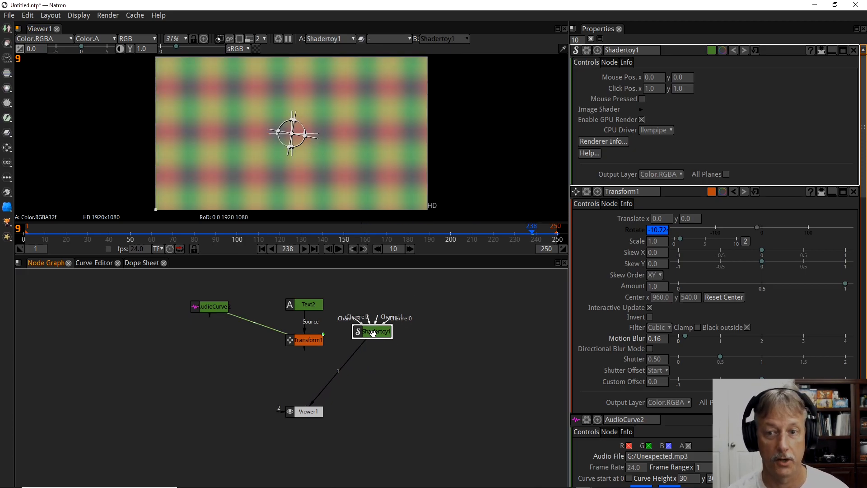
Expand the Shadertoy node's Image Shader settings and load the Star Tunnel preset.
{"action": "left_click", "coordinate": [642, 110]}
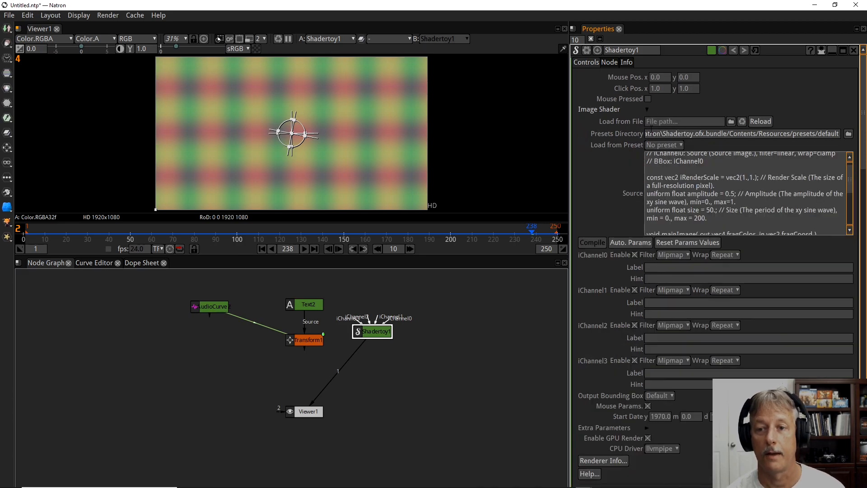
{"action": "left_click", "coordinate": [679, 146]}
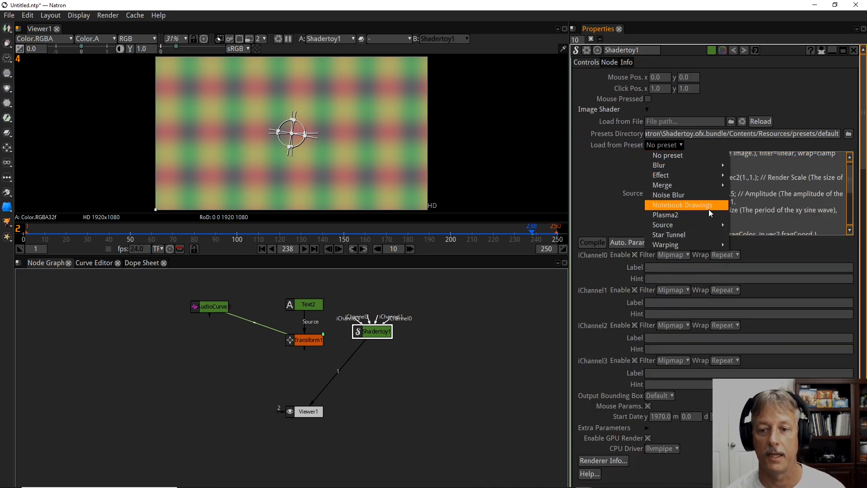
{"action": "left_click", "coordinate": [688, 235]}
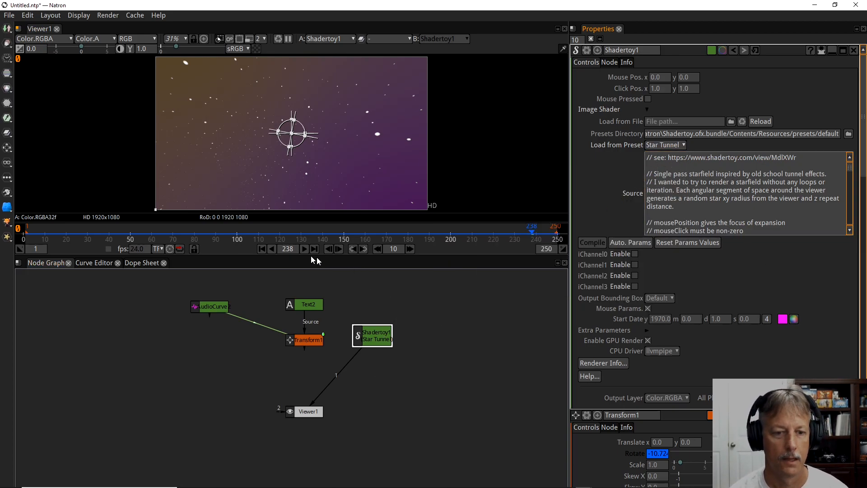
Play the timeline from the first frame to preview the moving starfield, and stop the playback.
{"action": "left_click", "coordinate": [262, 249]}
{"action": "left_click", "coordinate": [304, 249]}
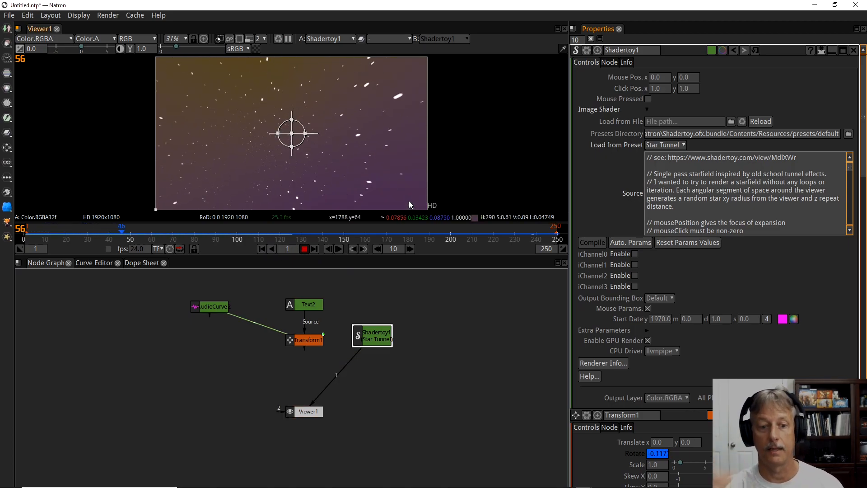
{"action": "left_click", "coordinate": [304, 248]}
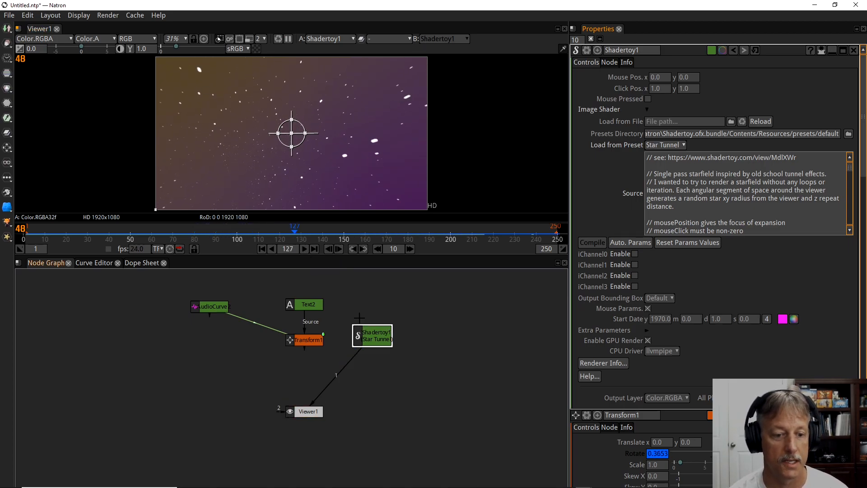
Add a Merge node after Transform1 with its B input connected to Shadertoy1, and connect the Viewer to the merge.
{"action": "left_click", "coordinate": [309, 344]}
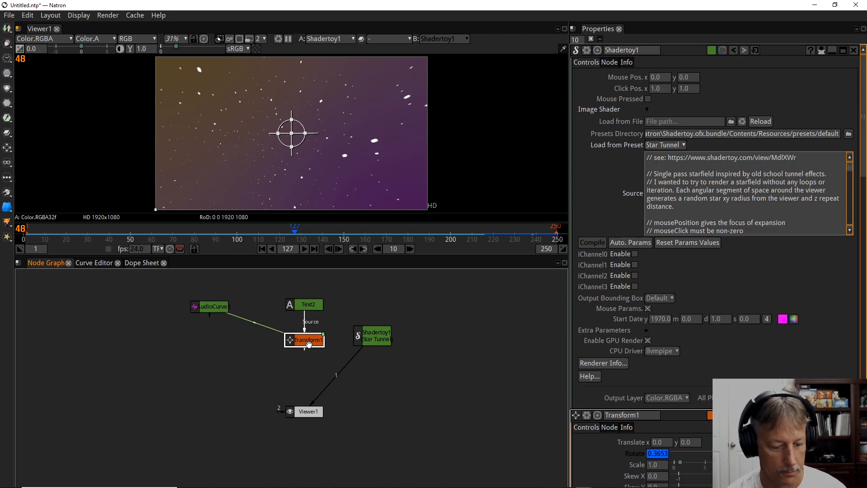
{"action": "key", "text": "m"}
{"action": "left_click_drag", "start_coordinate": [315, 362], "coordinate": [362, 335]}
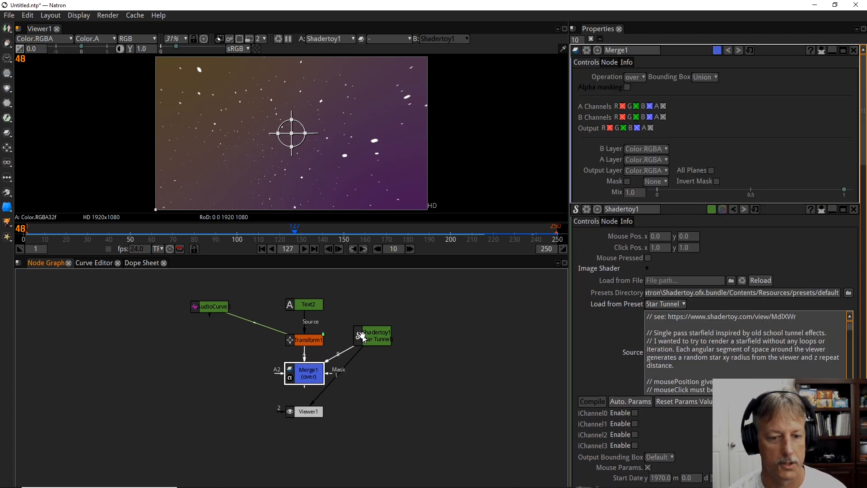
{"action": "left_click_drag", "start_coordinate": [337, 385], "coordinate": [307, 380]}
{"action": "left_click_drag", "start_coordinate": [309, 413], "coordinate": [310, 427]}
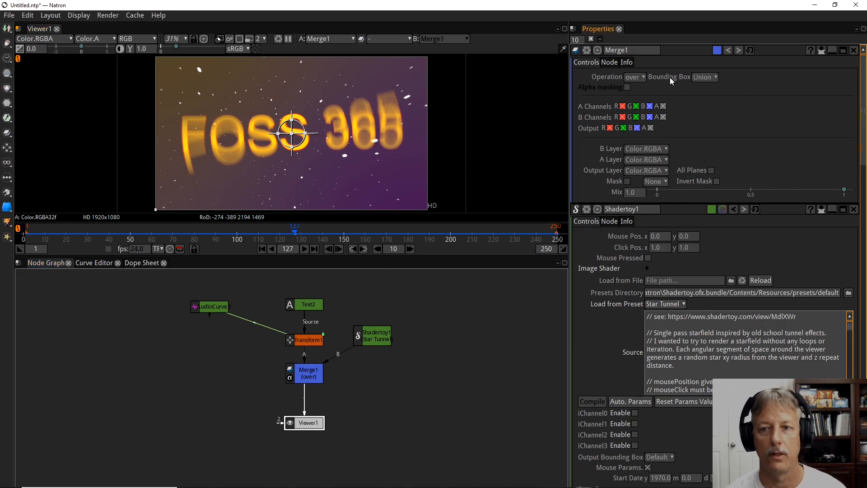
Set the Merge node's operation to atop and inspect the text over the starfield background.
{"action": "left_click", "coordinate": [646, 77]}
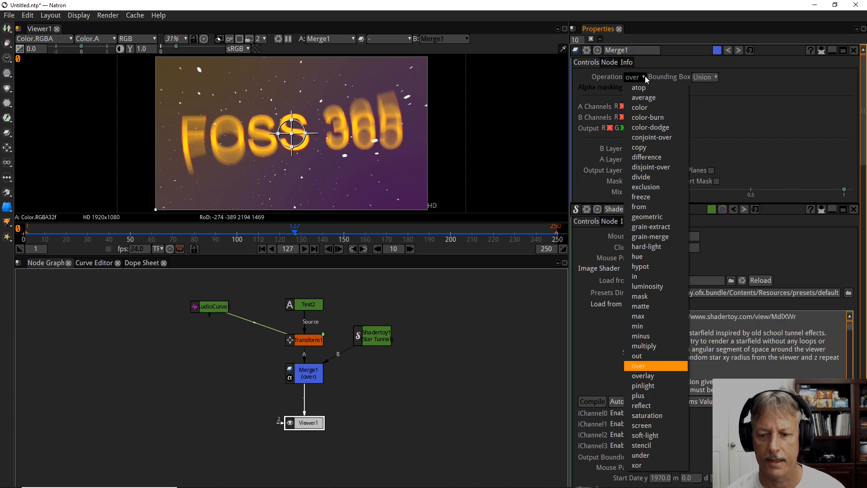
{"action": "left_click", "coordinate": [651, 87]}
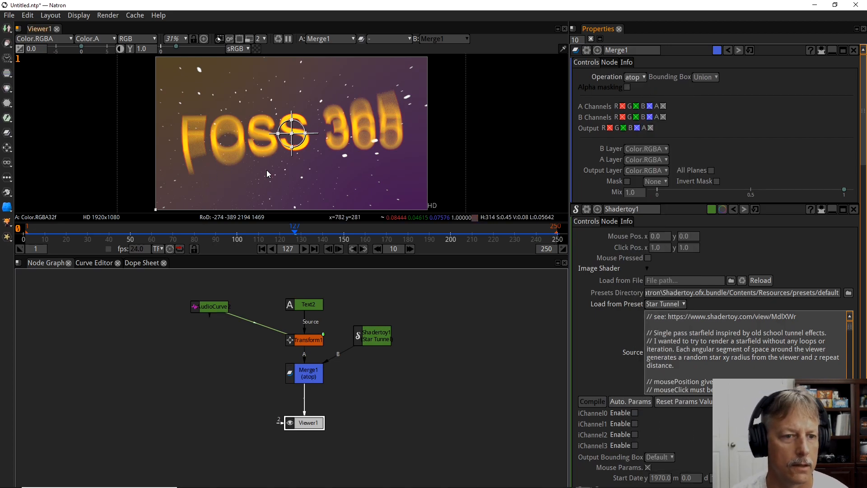
{"action": "scroll", "coordinate": [263, 157], "scroll_direction": "up", "scroll_amount": 3}
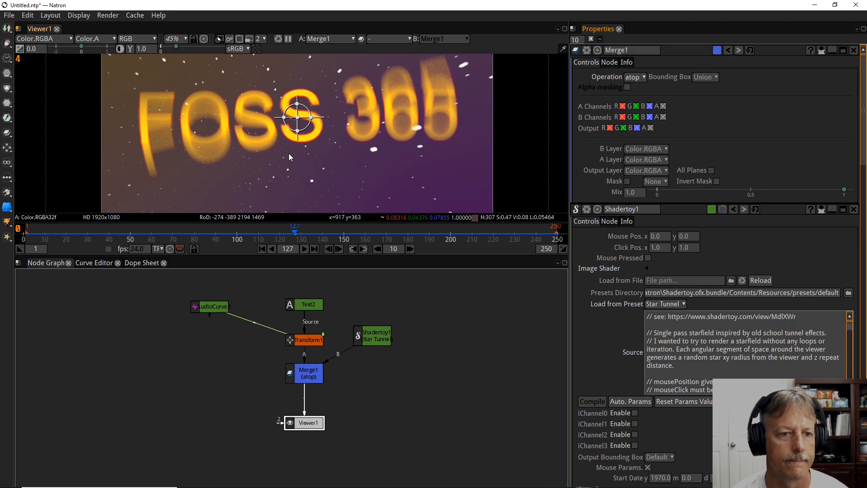
{"action": "scroll", "coordinate": [289, 156], "scroll_direction": "down", "scroll_amount": 3}
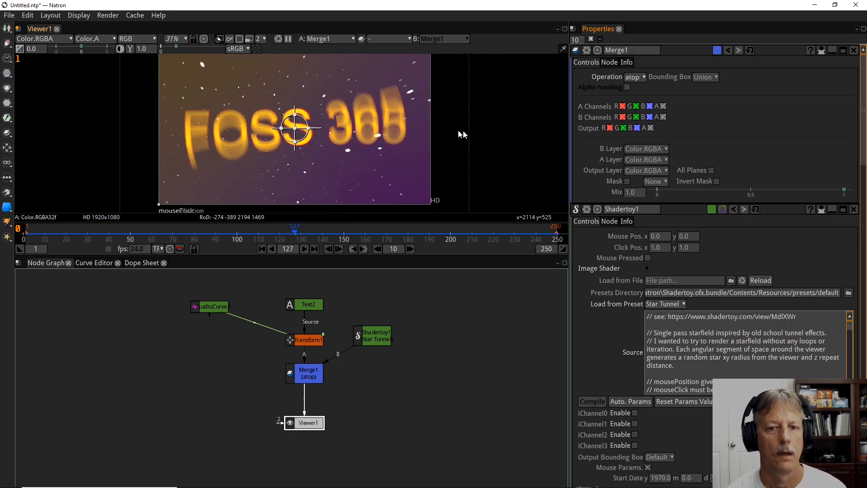
{"action": "left_click_drag", "start_coordinate": [500, 134], "coordinate": [492, 135]}
{"action": "scroll", "coordinate": [505, 139], "scroll_direction": "down", "scroll_amount": 1}
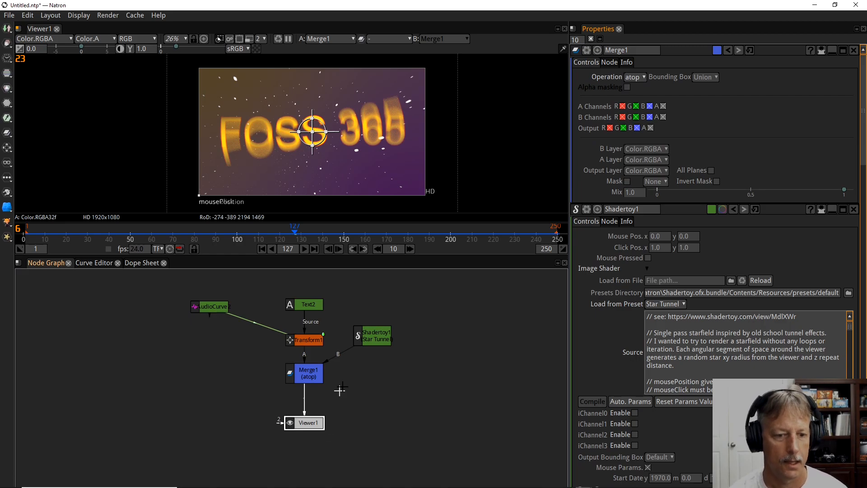
Move the Shadertoy node slightly up in the node graph to make room beneath it.
{"action": "left_click", "coordinate": [383, 339]}
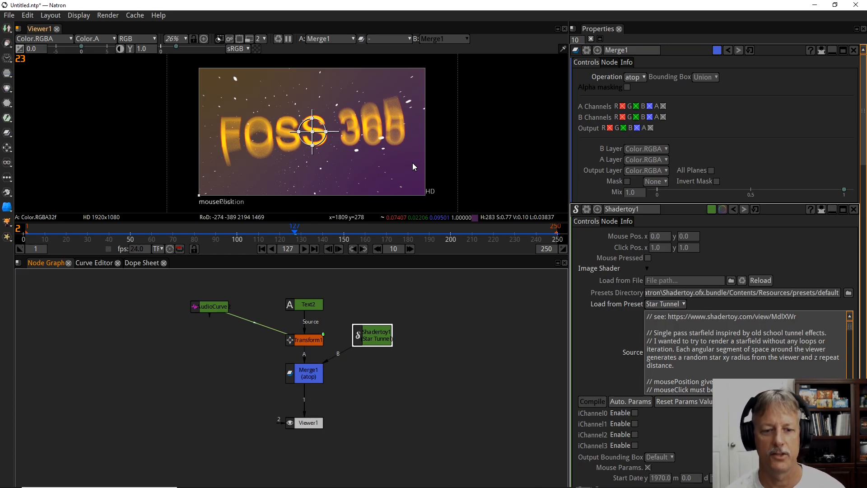
{"action": "left_click_drag", "start_coordinate": [379, 340], "coordinate": [382, 332]}
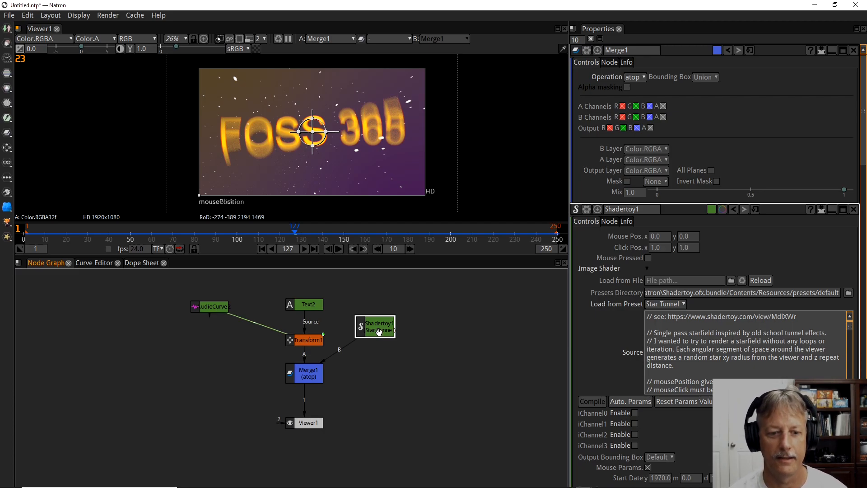
{"action": "left_click_drag", "start_coordinate": [377, 327], "coordinate": [377, 329]}
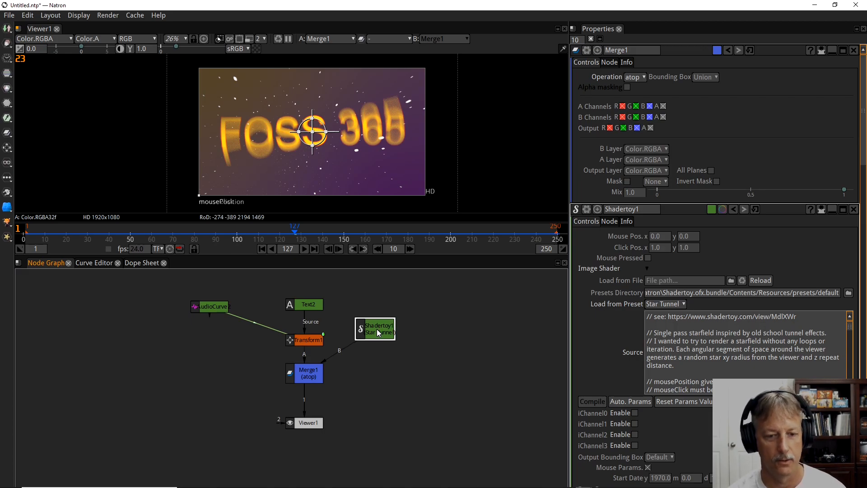
Add an OCIOColorSpace node and place it directly beneath the Shadertoy node.
{"action": "key", "text": "Tab"}
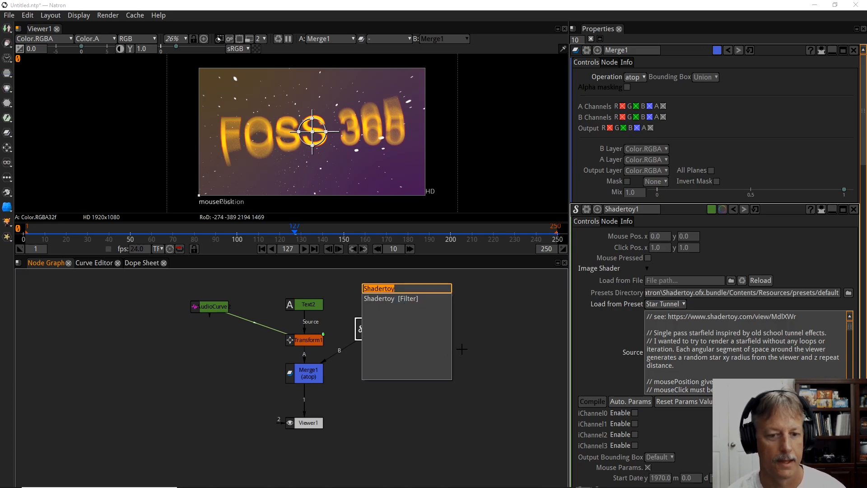
{"action": "key", "text": "Return"}
{"action": "right_click", "coordinate": [426, 317]}
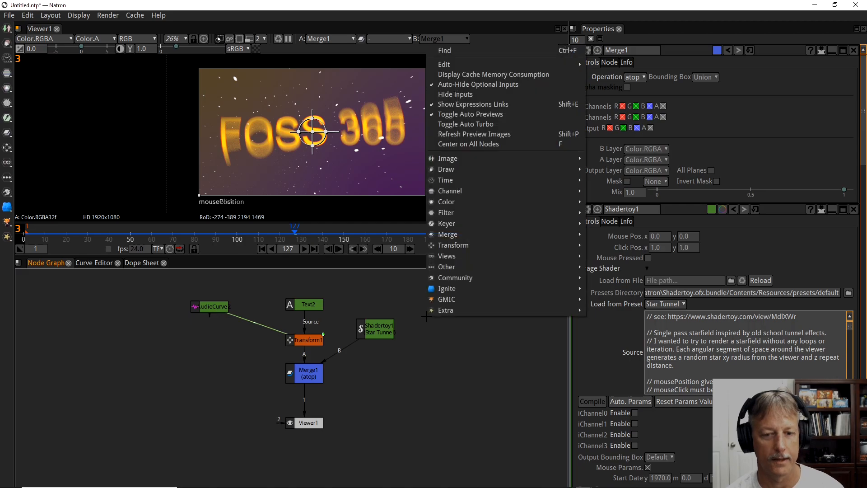
{"action": "mouse_move", "coordinate": [453, 211]}
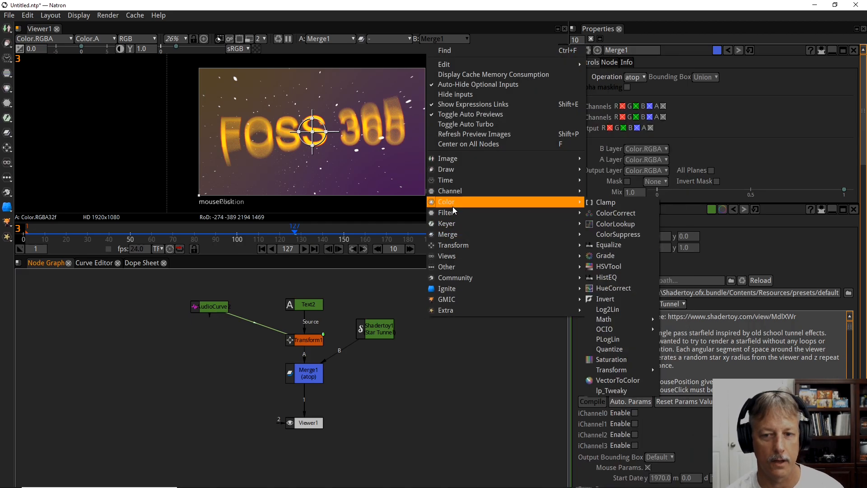
{"action": "mouse_move", "coordinate": [624, 330]}
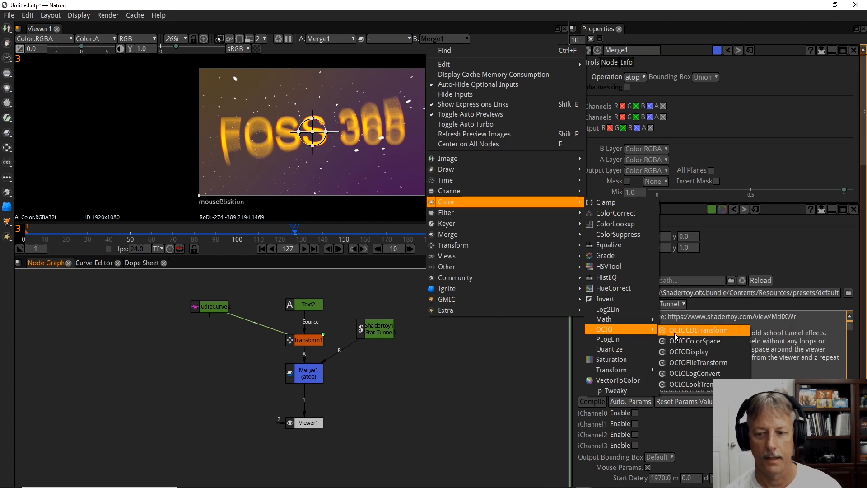
{"action": "left_click", "coordinate": [696, 342]}
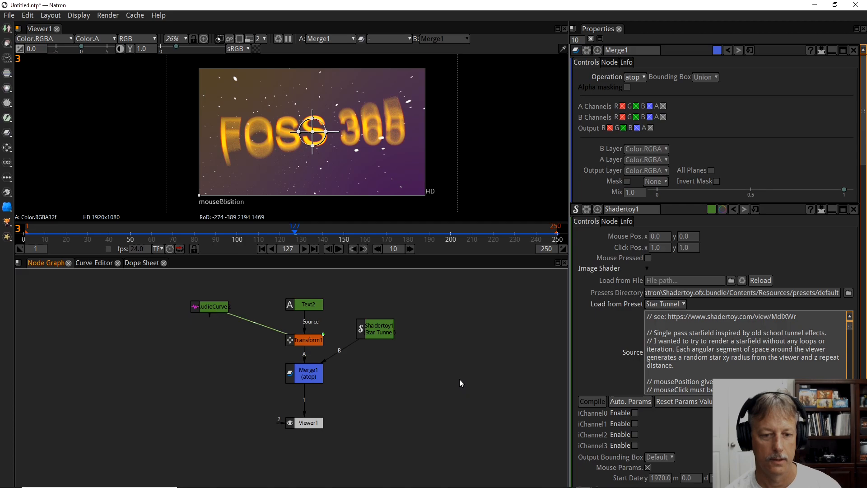
{"action": "left_click_drag", "start_coordinate": [317, 378], "coordinate": [379, 366]}
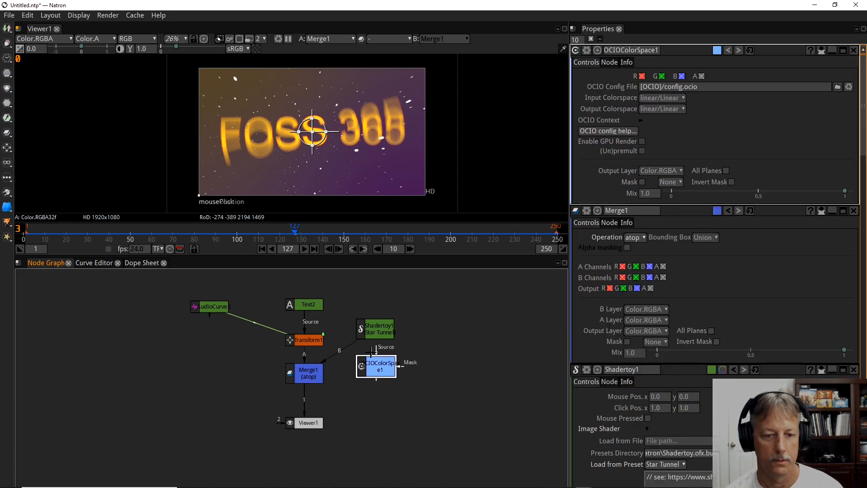
Insert the OCIOColorSpace node between Shadertoy1 and the Merge node's B input by rewiring the connections.
{"action": "left_click_drag", "start_coordinate": [334, 391], "coordinate": [336, 392]}
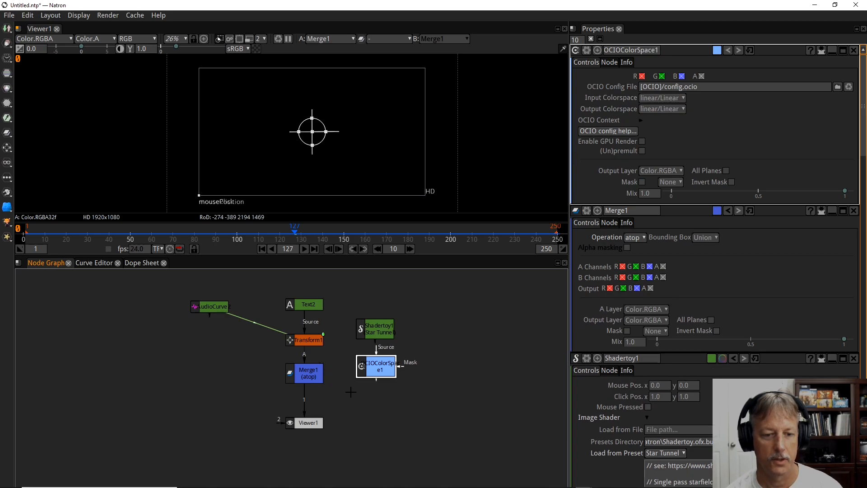
{"action": "left_click_drag", "start_coordinate": [377, 353], "coordinate": [376, 332]}
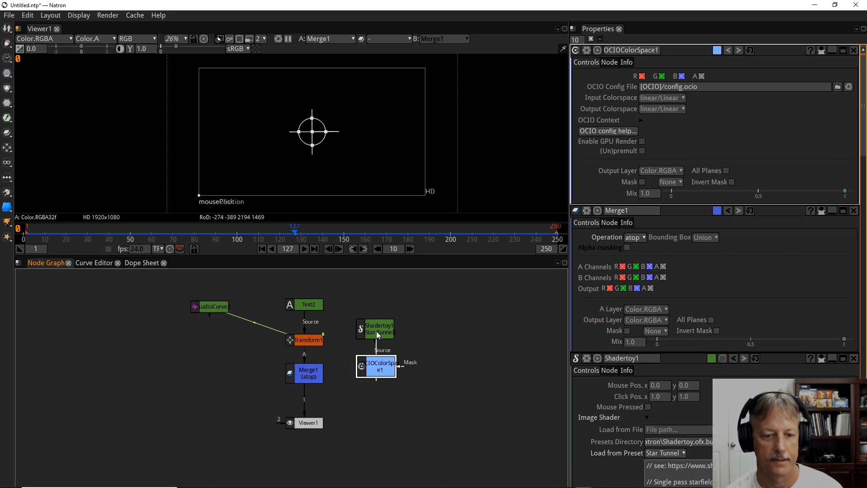
{"action": "left_click_drag", "start_coordinate": [379, 371], "coordinate": [378, 365]}
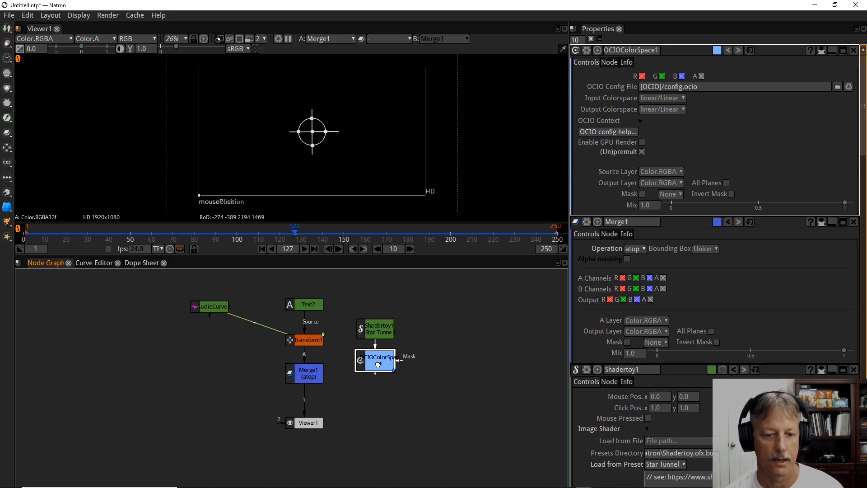
{"action": "left_click", "coordinate": [321, 374]}
{"action": "left_click_drag", "start_coordinate": [317, 358], "coordinate": [373, 363]}
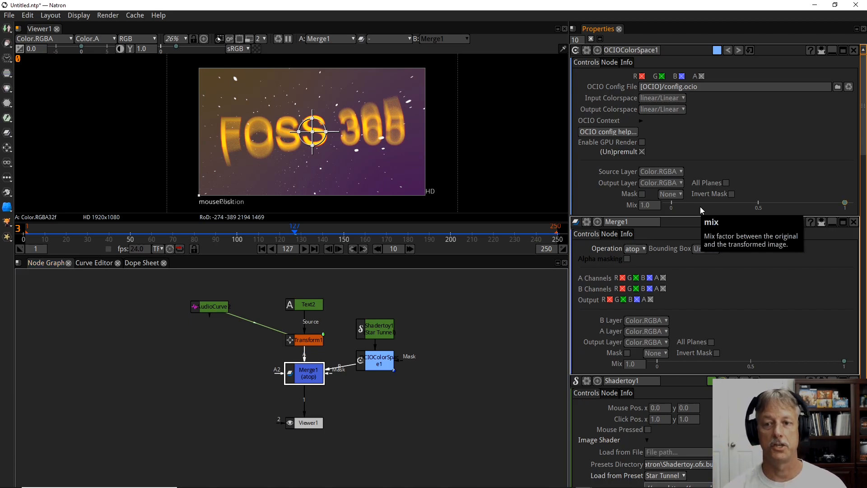
Set the input colorspace of the OCIOColorSpace node to sRGB.
{"action": "left_click", "coordinate": [679, 98]}
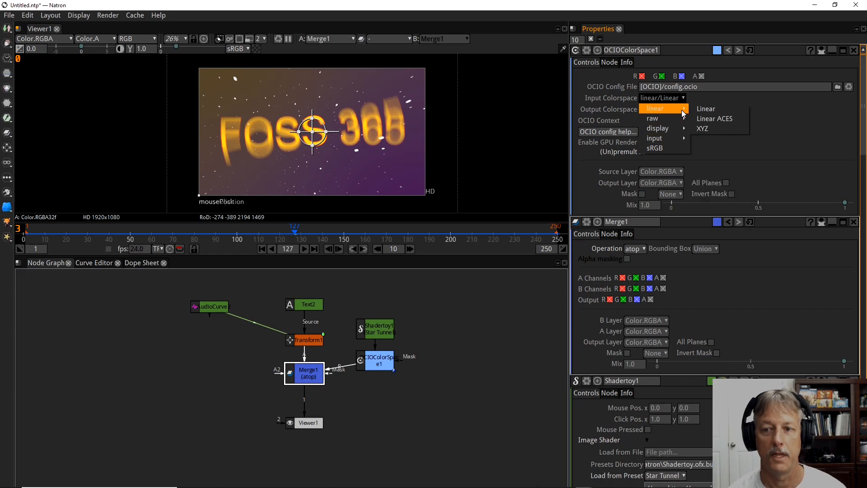
{"action": "left_click", "coordinate": [669, 147]}
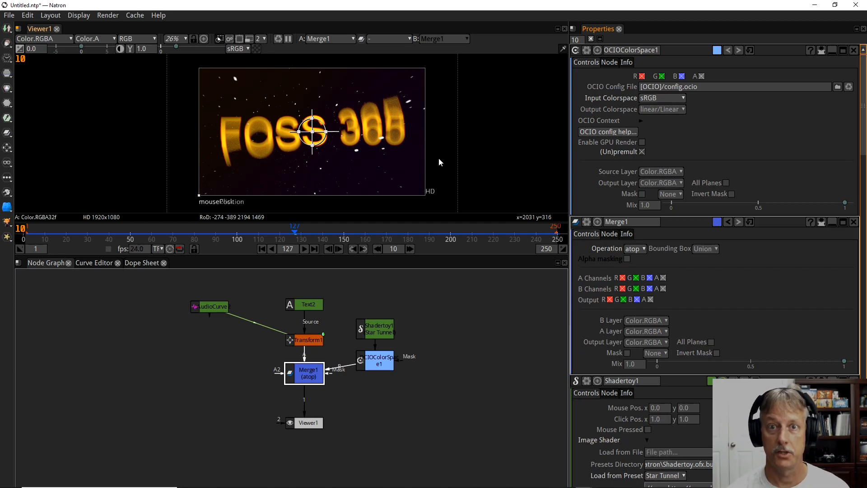
Play the composite from the first frame to review the text rotation over the starfield, then return to frame 1.
{"action": "left_click", "coordinate": [261, 249]}
{"action": "left_click", "coordinate": [304, 249]}
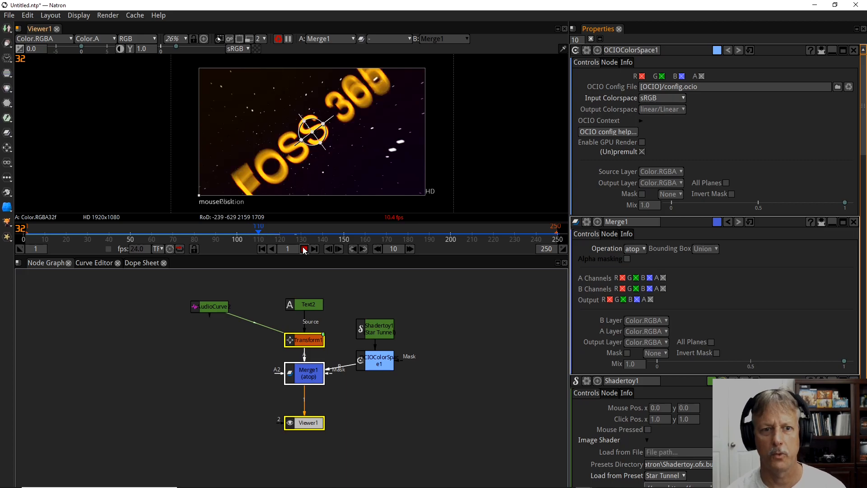
{"action": "left_click", "coordinate": [304, 249]}
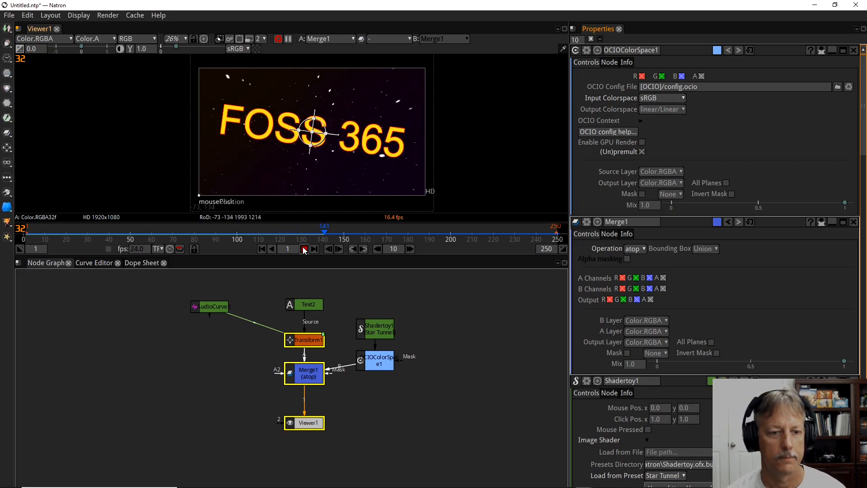
{"action": "left_click", "coordinate": [261, 248]}
{"action": "left_click", "coordinate": [304, 249]}
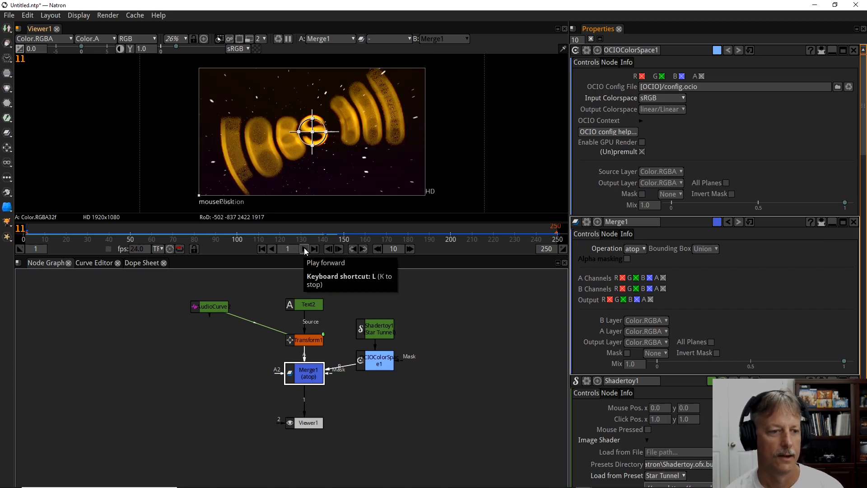
{"action": "left_click", "coordinate": [305, 249]}
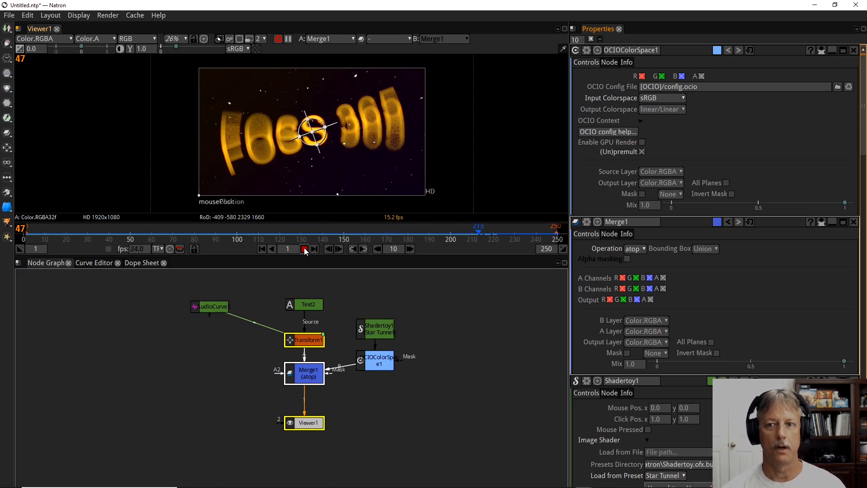
{"action": "left_click", "coordinate": [305, 250]}
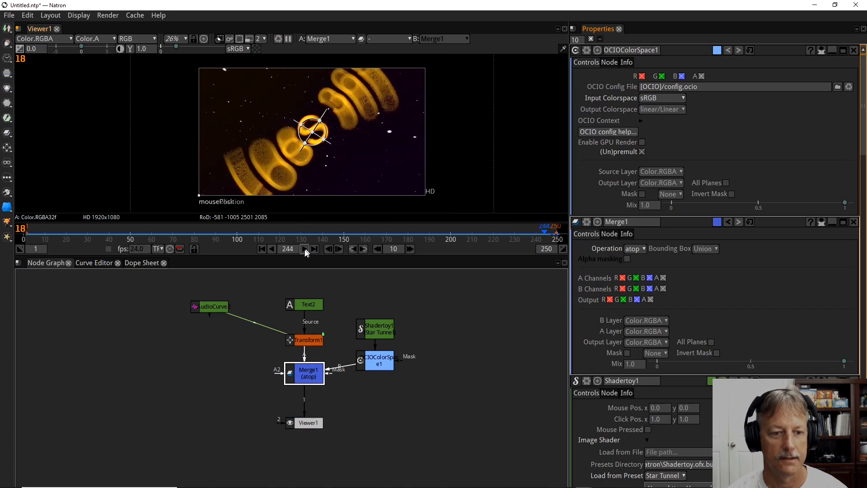
{"action": "left_click", "coordinate": [263, 249]}
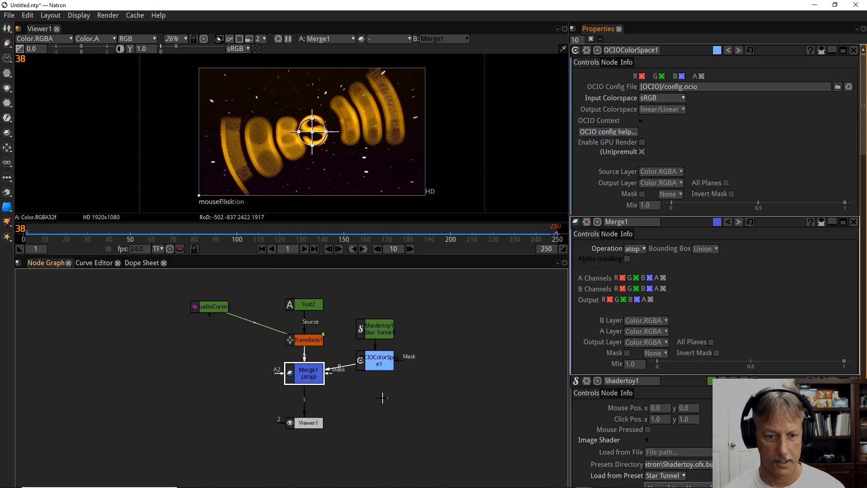
Add a Write node to the node graph with its output file set to G:/newmovie.mp4.
{"action": "left_click", "coordinate": [421, 403]}
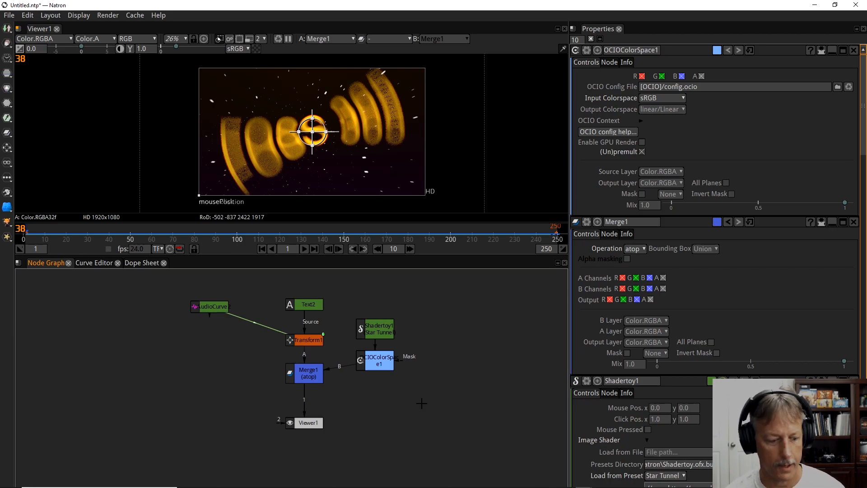
{"action": "key", "text": "w"}
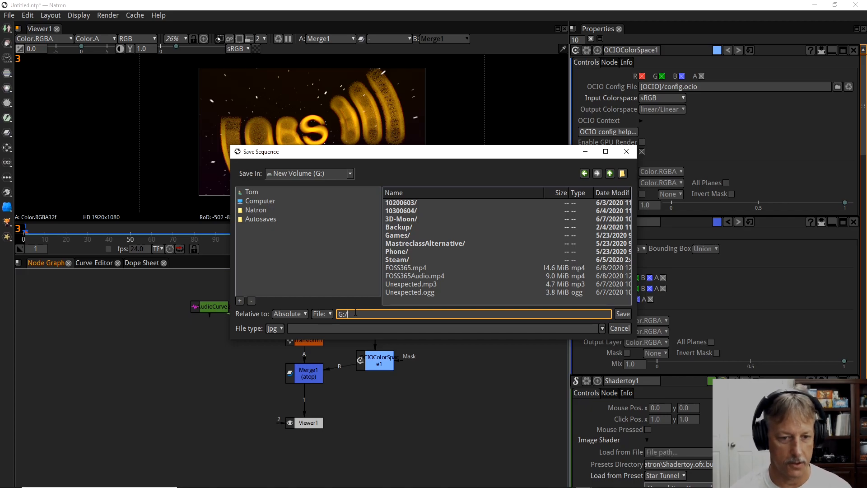
{"action": "type", "text": "new"}
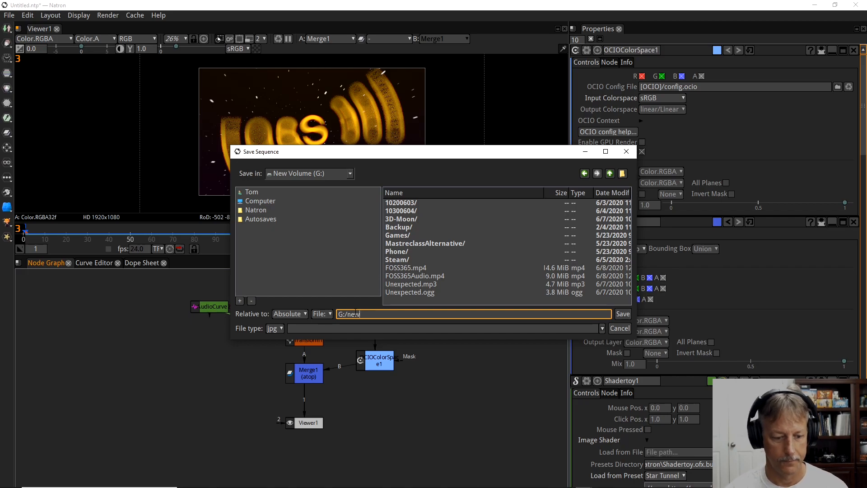
{"action": "type", "text": "mo"}
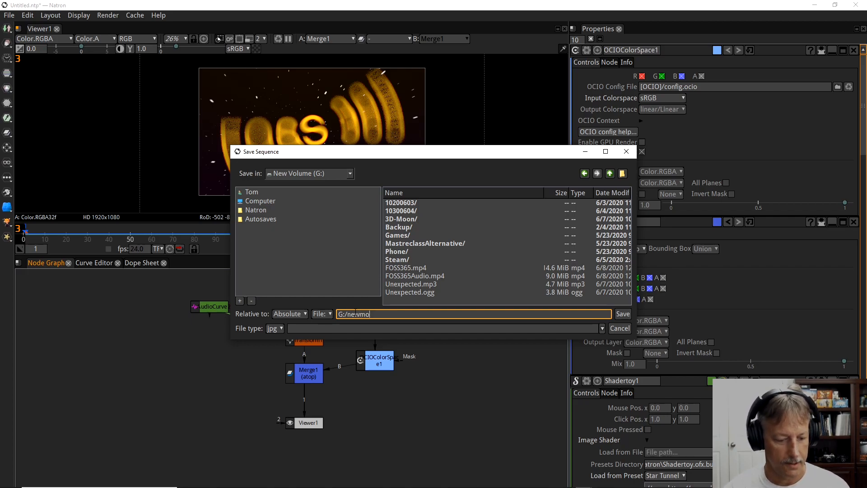
{"action": "type", "text": "vie"}
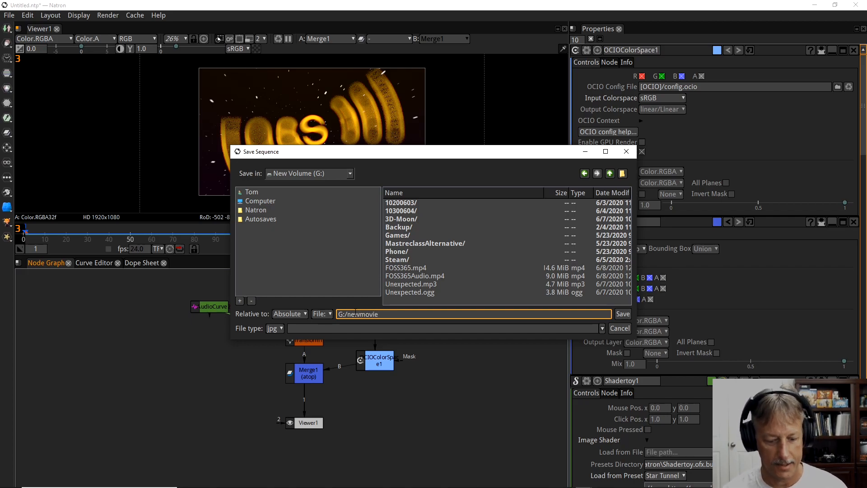
{"action": "type", "text": ".mp"}
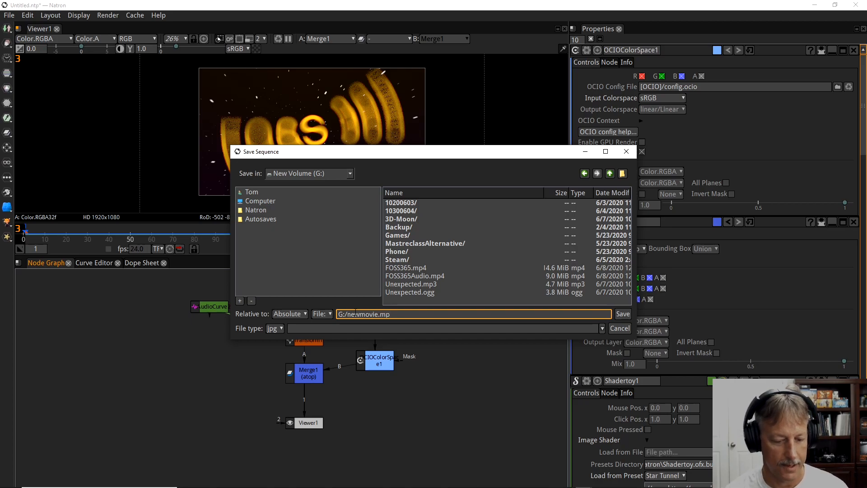
{"action": "type", "text": "4"}
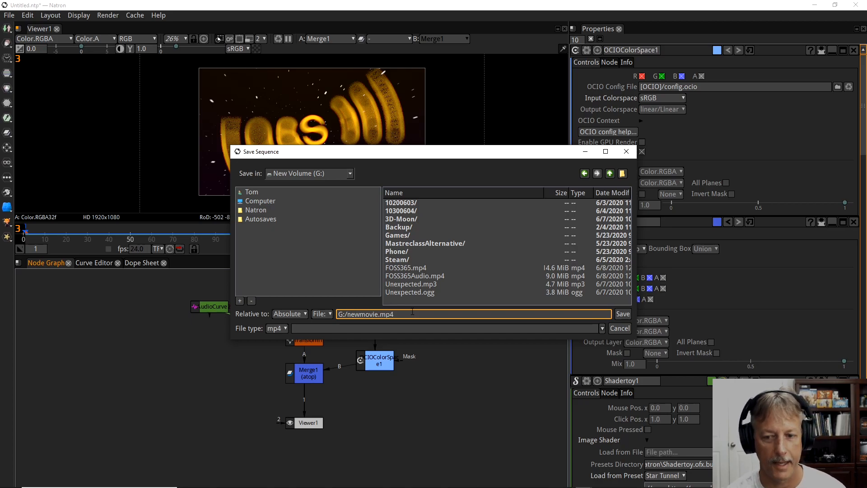
{"action": "left_click", "coordinate": [623, 314]}
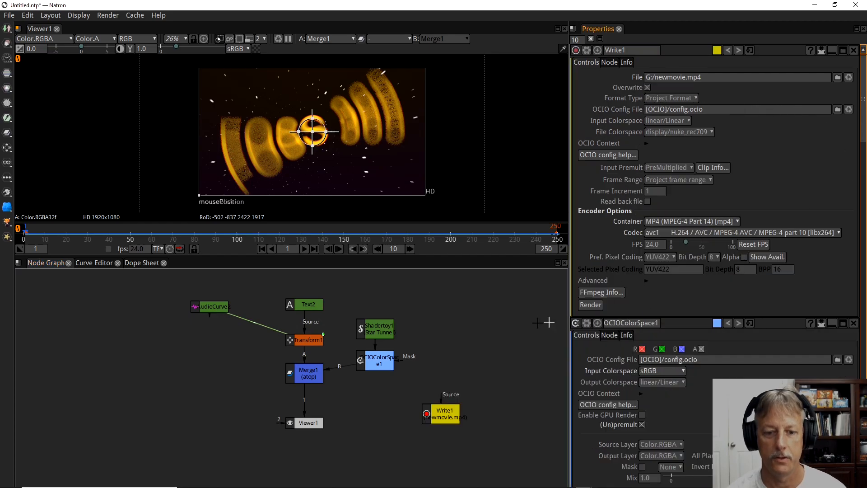
Connect the Write node's source to the Merge node and set its Input Premult to Opaque.
{"action": "left_click_drag", "start_coordinate": [444, 406], "coordinate": [305, 375]}
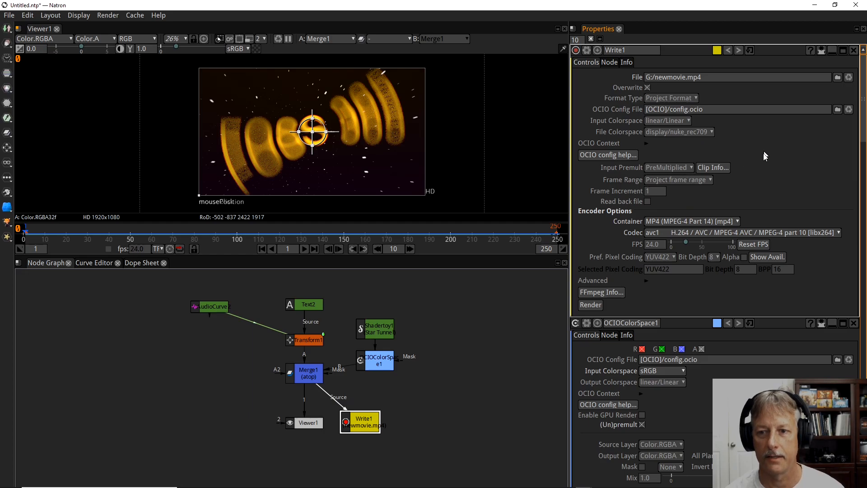
{"action": "left_click", "coordinate": [685, 168]}
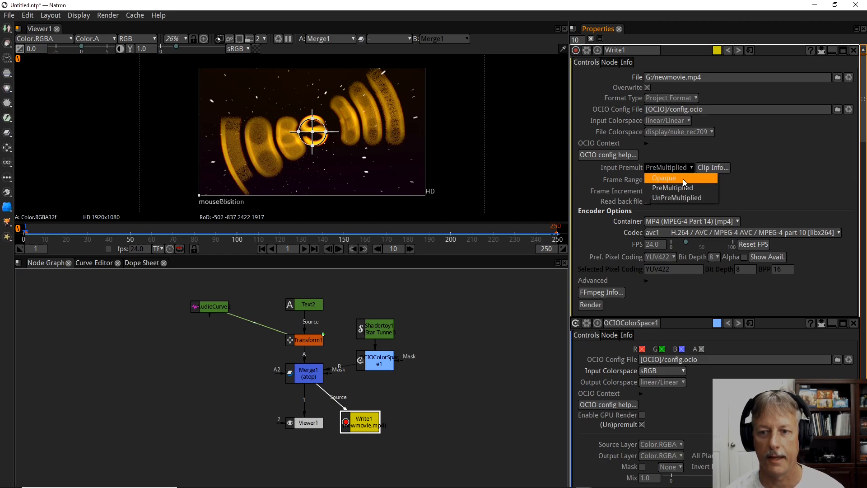
{"action": "left_click", "coordinate": [684, 179]}
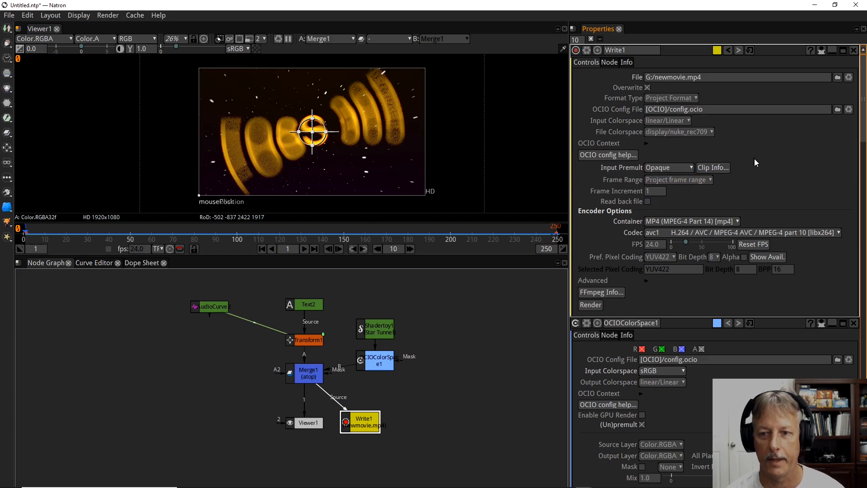
Set the Write node's advanced encoder options to High Quality output and Fast encoding speed.
{"action": "left_click", "coordinate": [646, 280]}
{"action": "scroll", "coordinate": [630, 272], "scroll_direction": "down", "scroll_amount": 2}
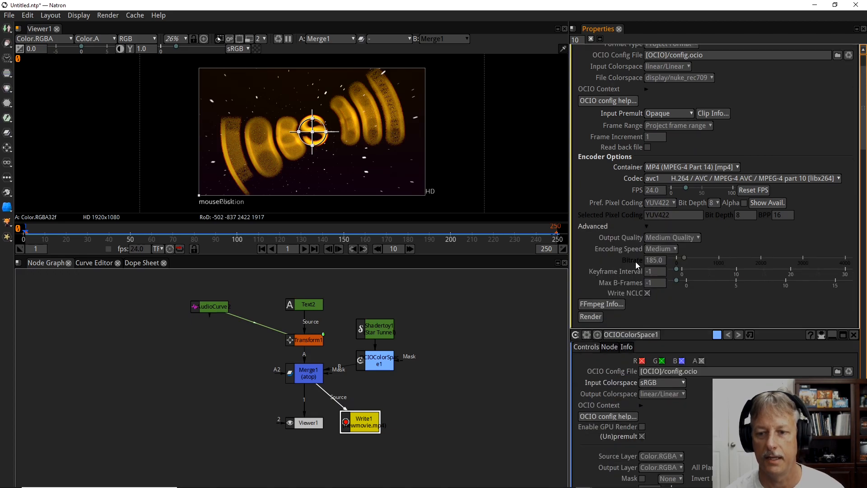
{"action": "left_click", "coordinate": [676, 237]}
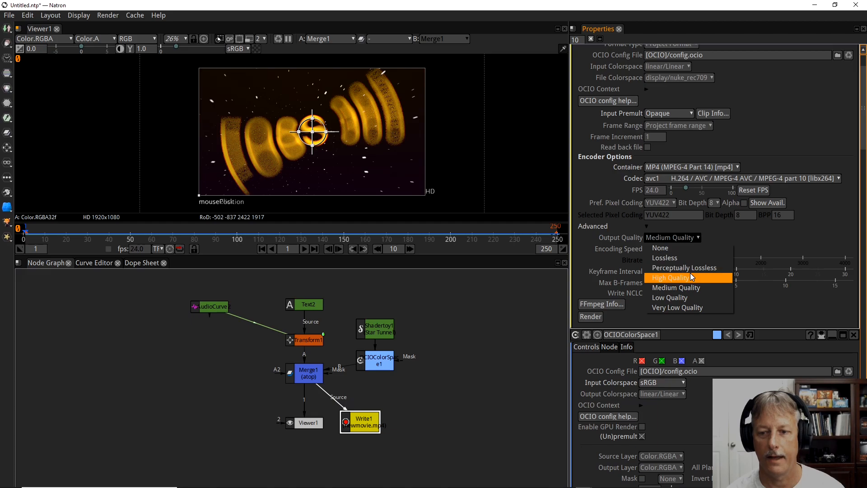
{"action": "left_click", "coordinate": [690, 276]}
{"action": "left_click", "coordinate": [673, 248]}
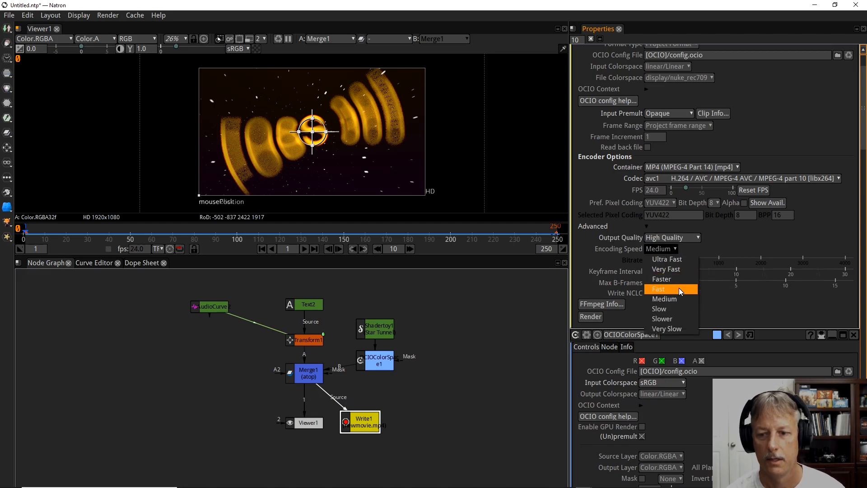
{"action": "left_click", "coordinate": [679, 286]}
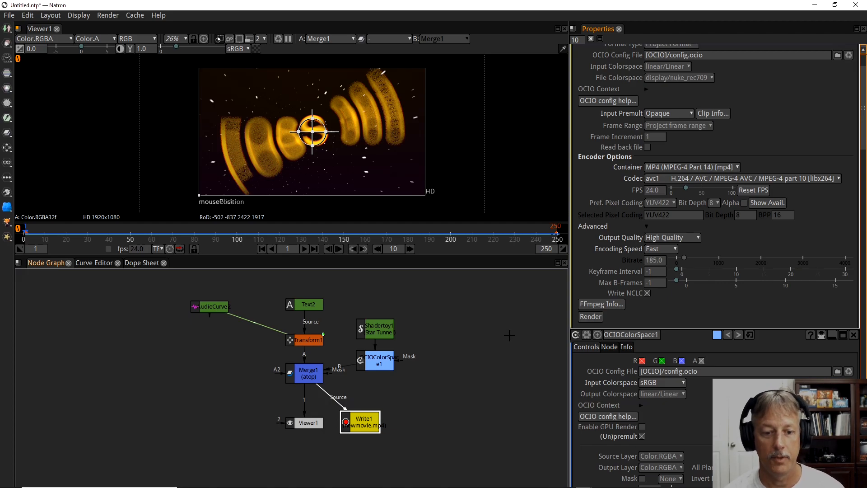
{"action": "left_click_drag", "start_coordinate": [370, 421], "coordinate": [370, 421]}
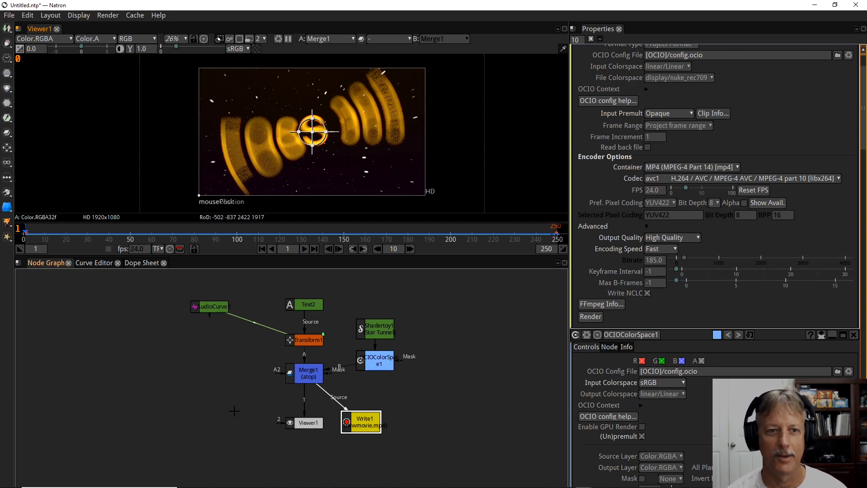
Save the project under the name new in D:/Projects/Natron/.
{"action": "left_click", "coordinate": [8, 15]}
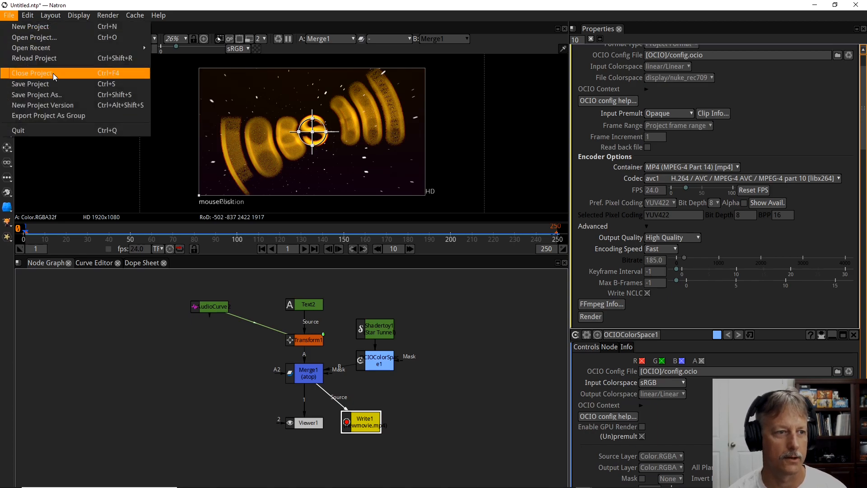
{"action": "left_click", "coordinate": [54, 95]}
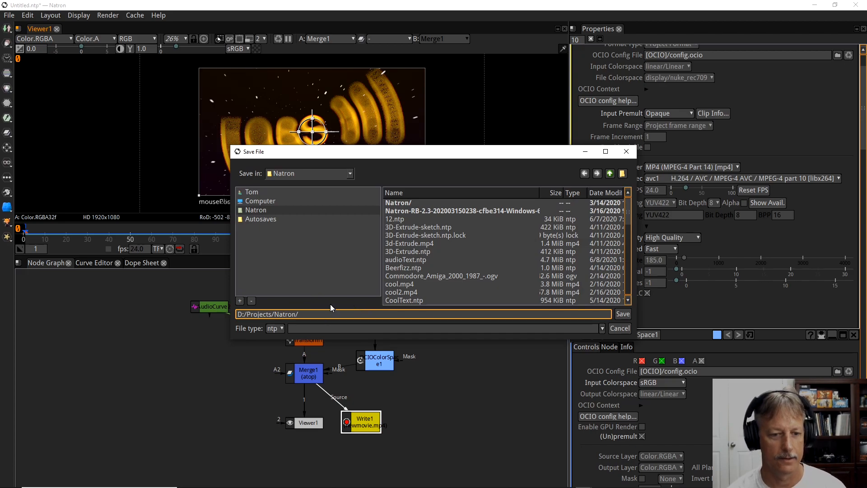
{"action": "type", "text": "new"}
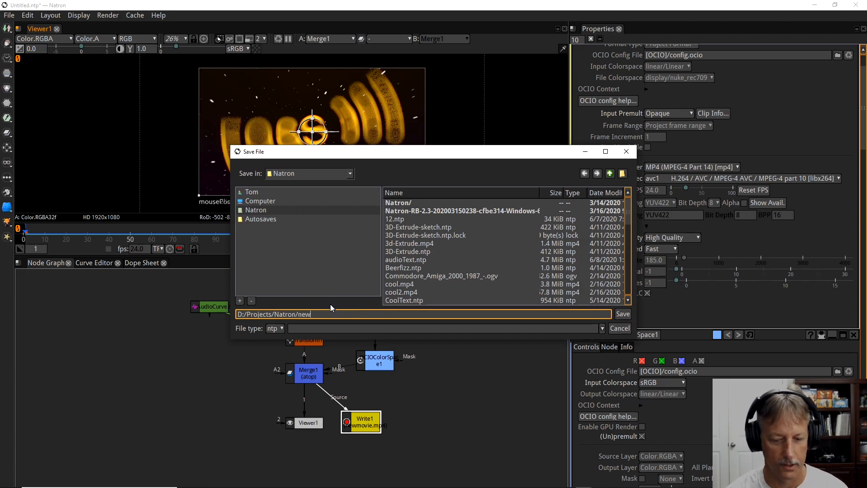
{"action": "left_click", "coordinate": [627, 313]}
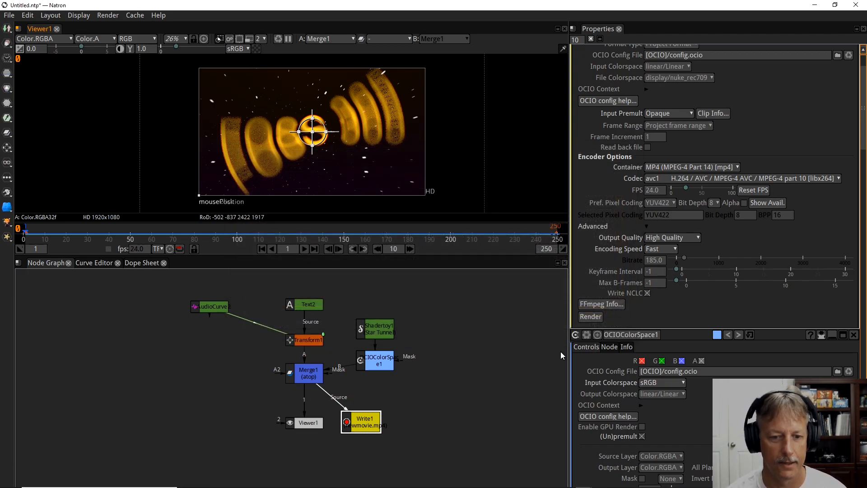
Clear the cache and start rendering the Write node to G:/newmovie.mp4.
{"action": "left_click", "coordinate": [135, 15]}
{"action": "left_click", "coordinate": [145, 56]}
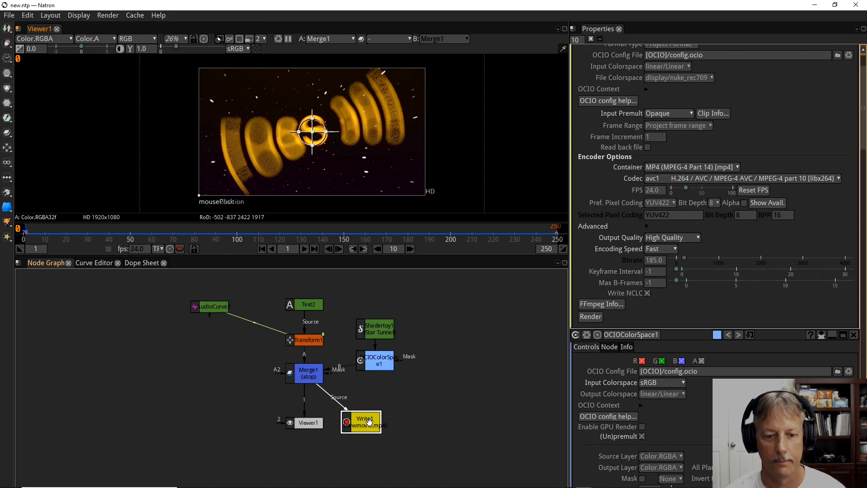
{"action": "left_click", "coordinate": [596, 317]}
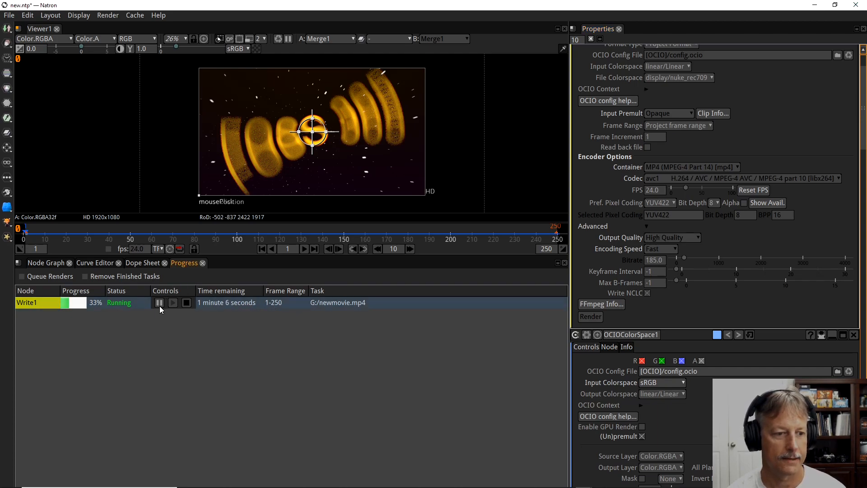
Stop the running render and quit Natron, discarding the changes to new.ntp.
{"action": "left_click", "coordinate": [186, 302]}
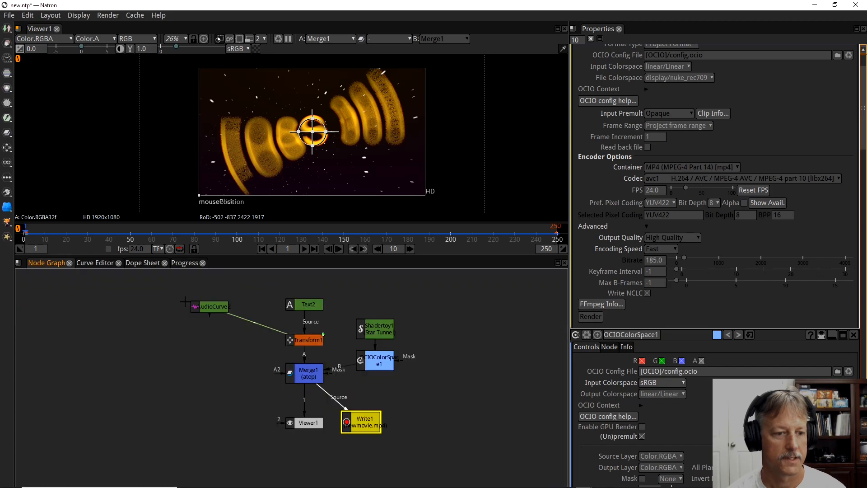
{"action": "left_click", "coordinate": [168, 379]}
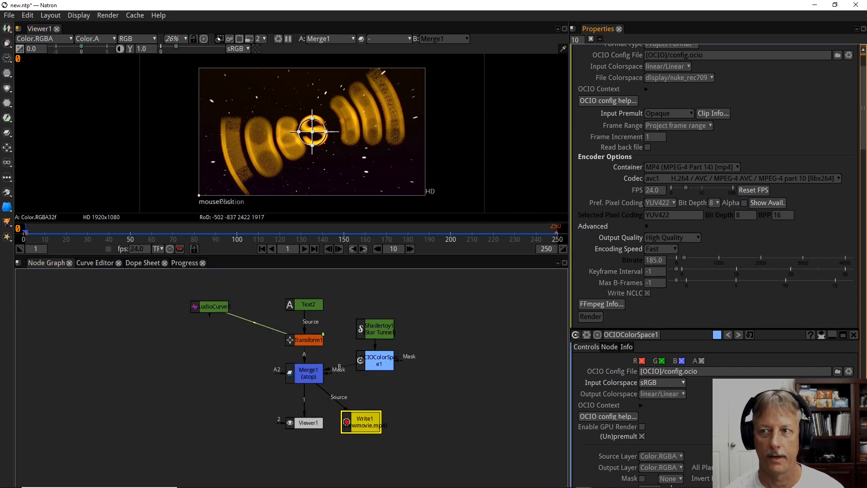
{"action": "left_click", "coordinate": [856, 5]}
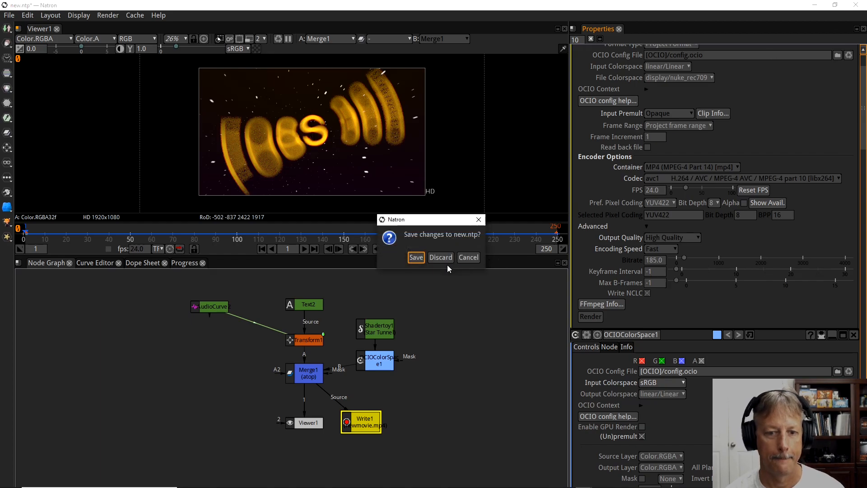
{"action": "left_click", "coordinate": [441, 258]}
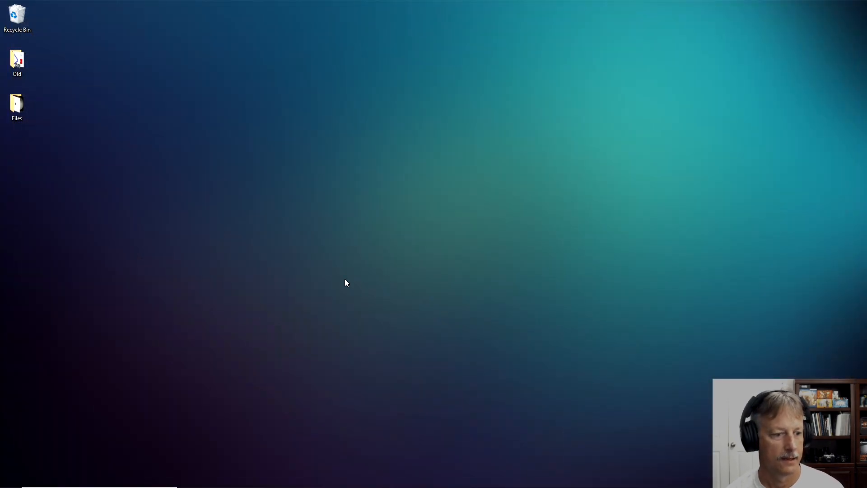
Launch the Olive video editor.
{"action": "mouse_move", "coordinate": [467, 484]}
{"action": "left_click", "coordinate": [668, 480]}
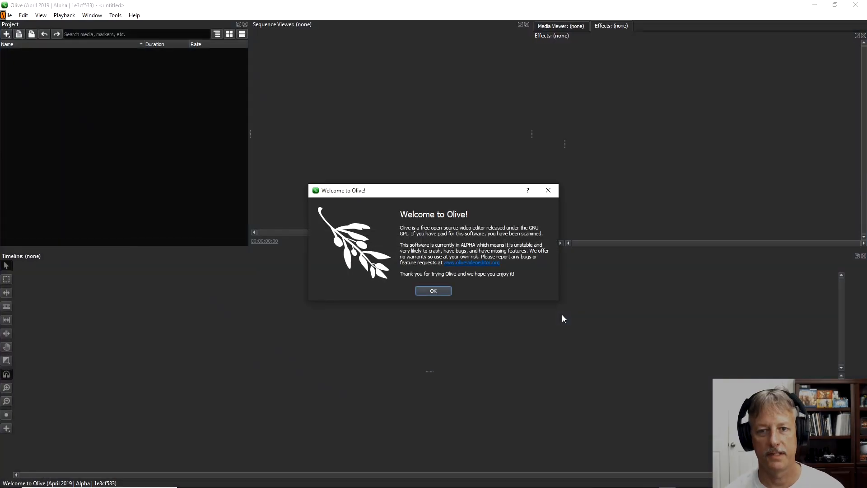
Dismiss the welcome message and shrink the maximized Olive window so the desktop shows around it.
{"action": "left_click", "coordinate": [436, 291]}
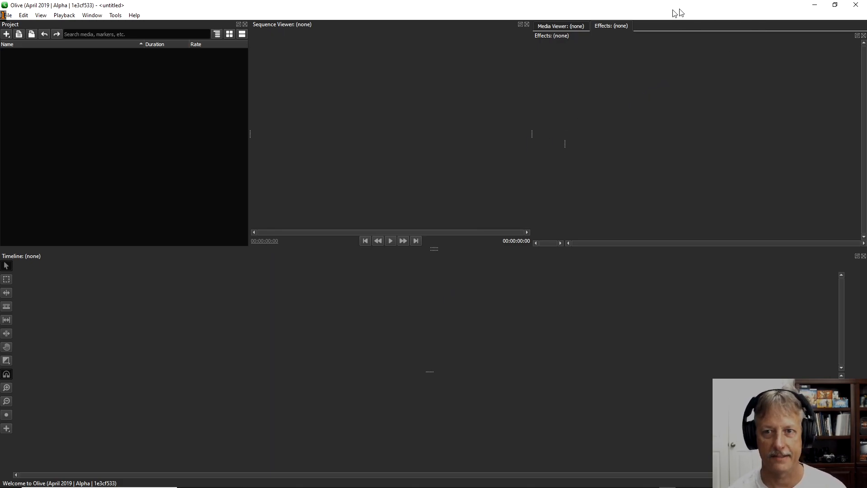
{"action": "left_click_drag", "start_coordinate": [521, 9], "coordinate": [432, 235]}
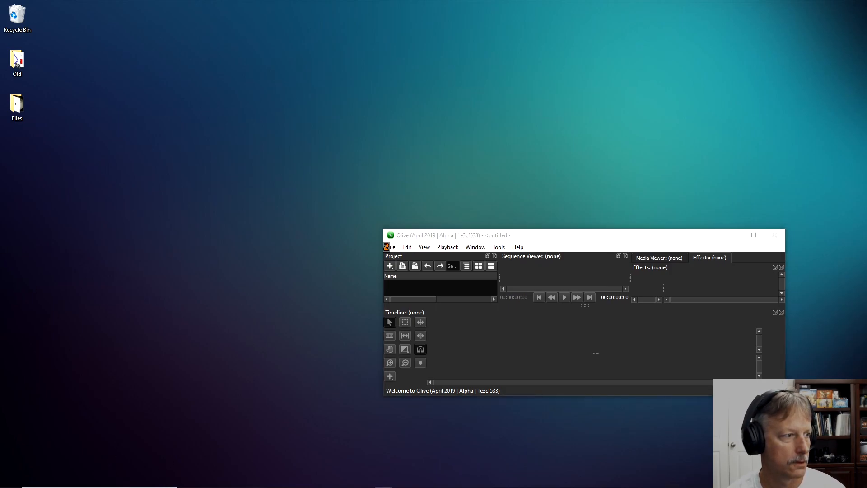
Switch to a File Explorer window placed beside Olive and browse to New Volume (G:).
{"action": "left_click_drag", "start_coordinate": [0, 136], "coordinate": [308, 19]}
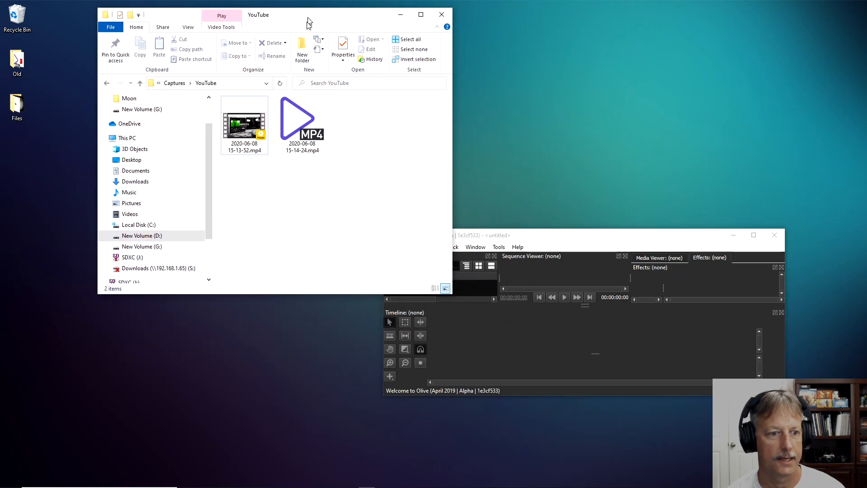
{"action": "left_click", "coordinate": [154, 246]}
{"action": "left_click", "coordinate": [271, 253]}
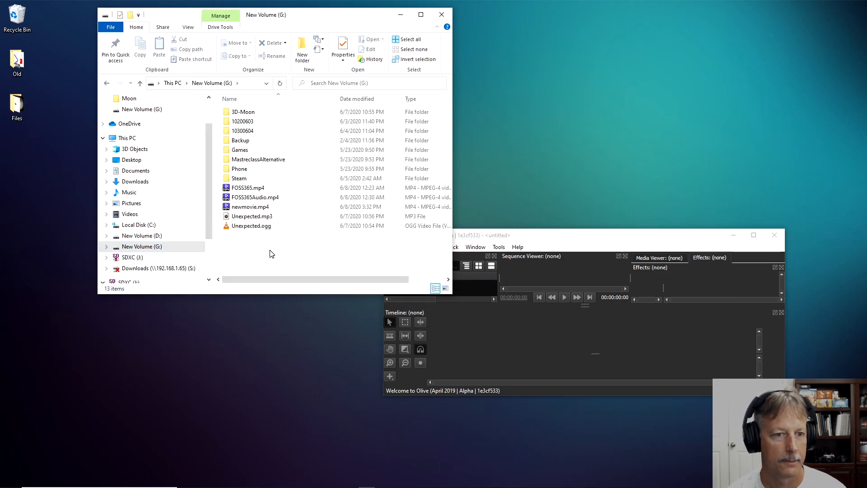
Try to delete newmovie.mp4 from New Volume (G:).
{"action": "left_click", "coordinate": [253, 210]}
{"action": "key", "text": "Delete"}
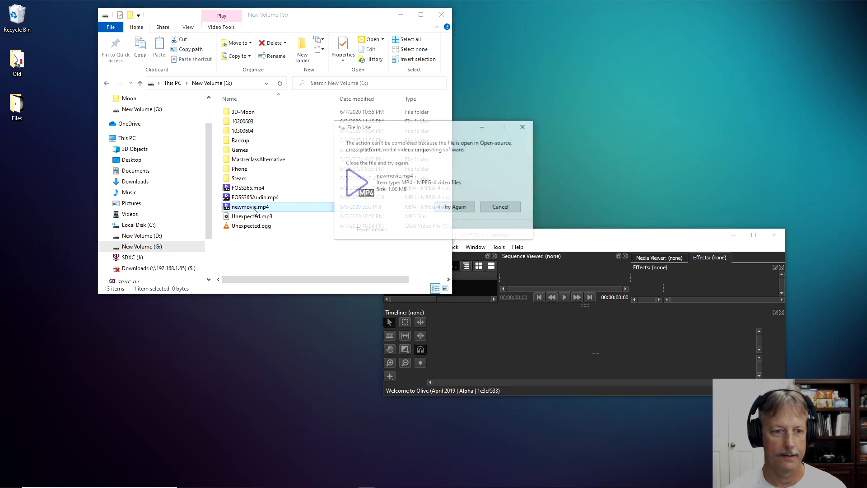
{"action": "left_click", "coordinate": [501, 208]}
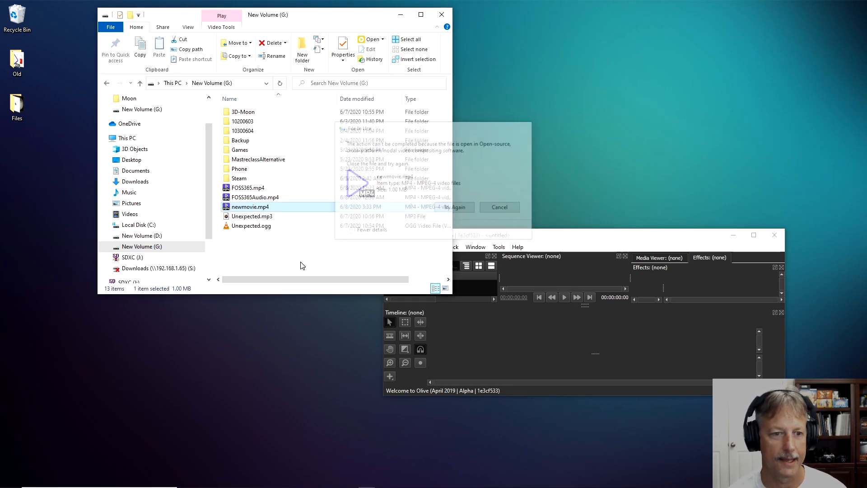
{"action": "left_click", "coordinate": [248, 264]}
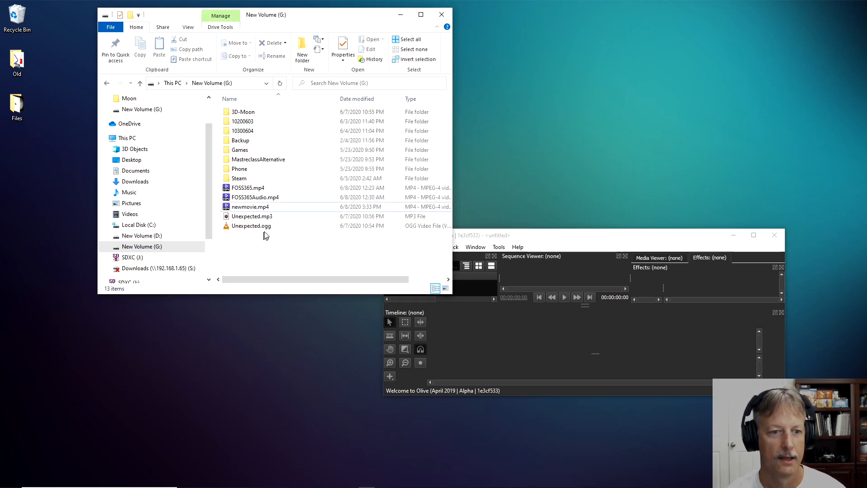
Preview FOSS365.mp4 in PotPlayer and close the player.
{"action": "left_click", "coordinate": [261, 189]}
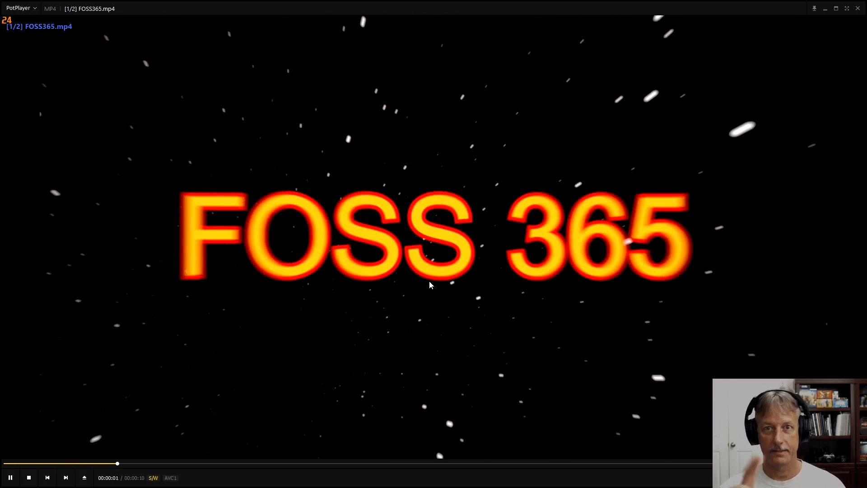
{"action": "left_click", "coordinate": [858, 8]}
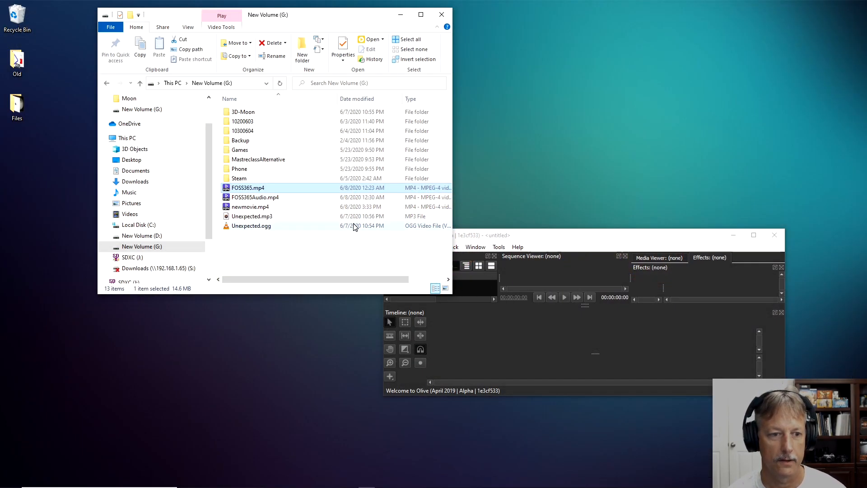
Reposition the Olive window next to File Explorer and enlarge it to give the timeline more height.
{"action": "left_click", "coordinate": [249, 217]}
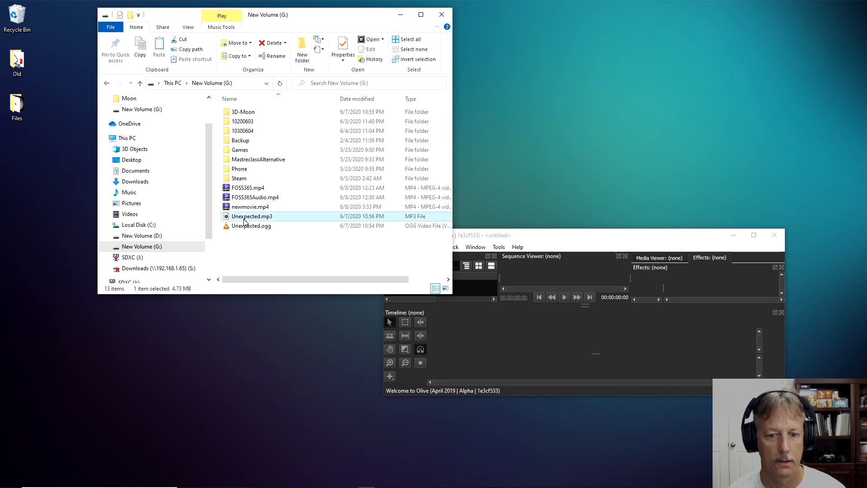
{"action": "left_click_drag", "start_coordinate": [574, 235], "coordinate": [592, 14]}
{"action": "left_click_drag", "start_coordinate": [605, 174], "coordinate": [601, 448]}
Import FOSS365.mp4 and Unexpected.mp3 from File Explorer into Olive's timeline, aligning both clips with the sequence start.
{"action": "left_click_drag", "start_coordinate": [249, 188], "coordinate": [569, 346]}
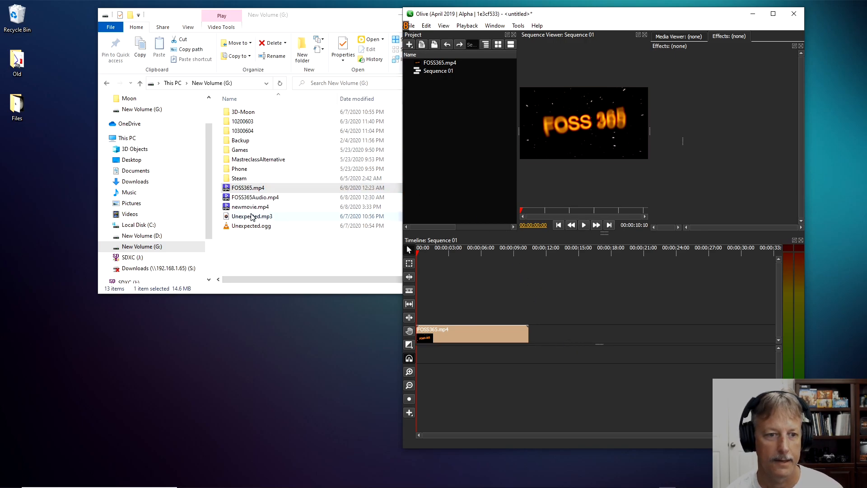
{"action": "left_click_drag", "start_coordinate": [244, 217], "coordinate": [455, 353]}
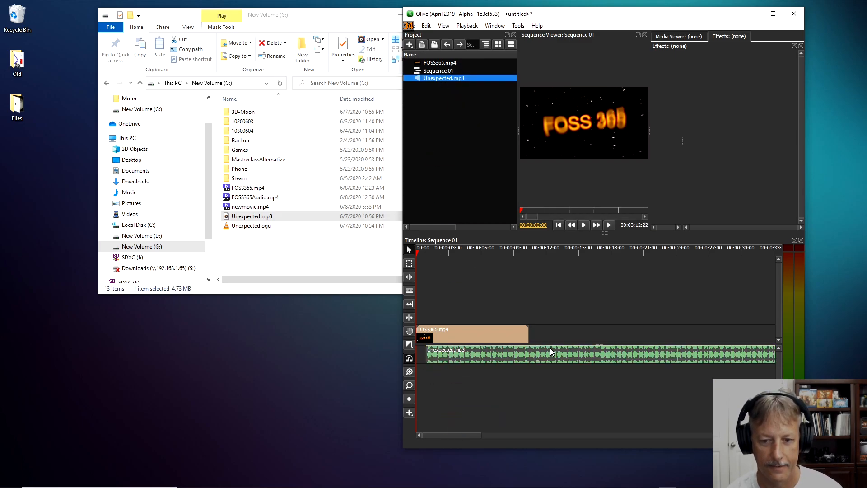
{"action": "left_click_drag", "start_coordinate": [518, 353], "coordinate": [518, 353]}
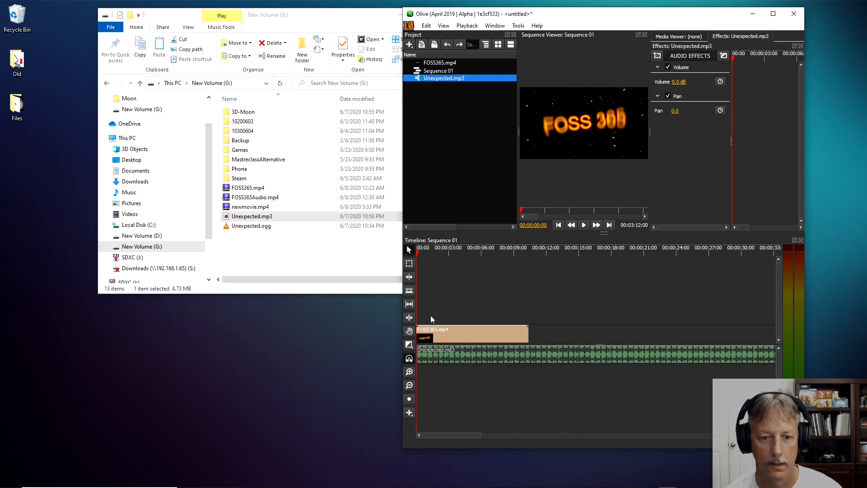
Split the Unexpected.mp3 clip at the end of the FOSS365.mp4 clip and delete the remaining audio.
{"action": "left_click", "coordinate": [412, 291]}
{"action": "left_click", "coordinate": [528, 355]}
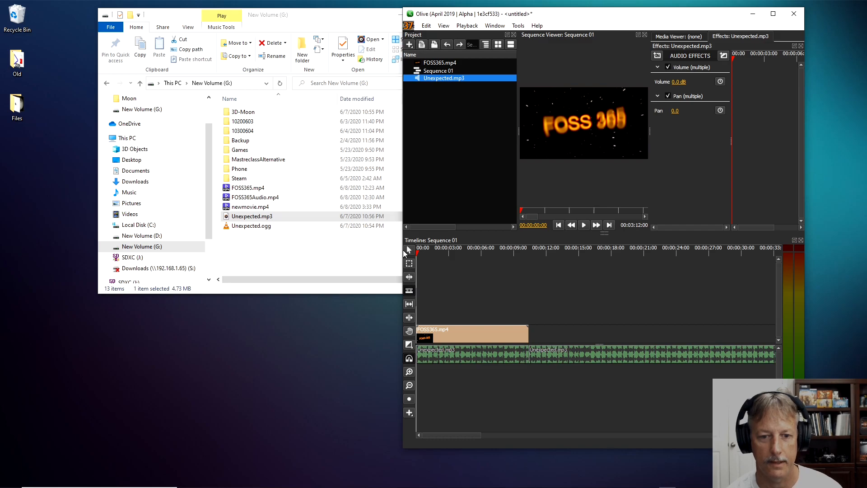
{"action": "left_click", "coordinate": [410, 250]}
{"action": "left_click", "coordinate": [595, 324]}
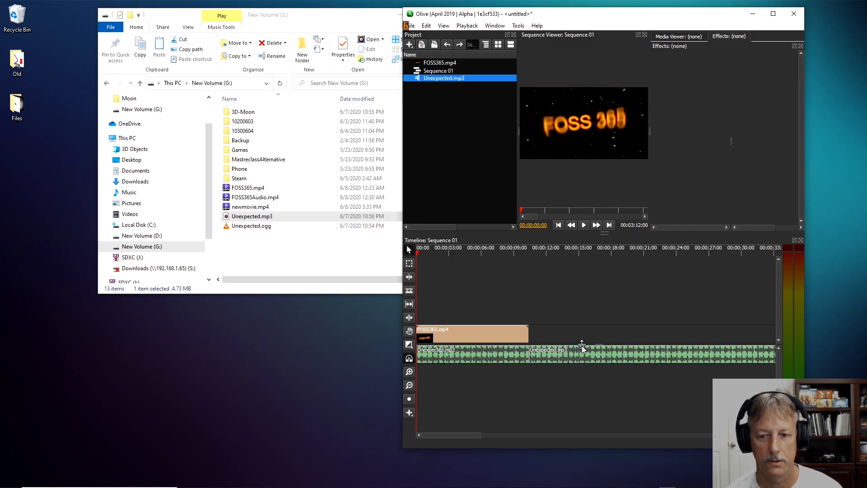
{"action": "left_click", "coordinate": [584, 353]}
{"action": "key", "text": "Delete"}
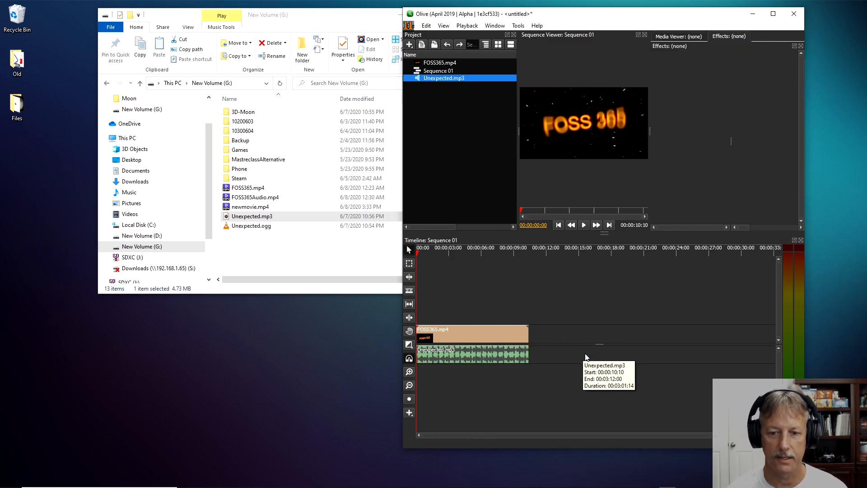
Add the default opening and closing transitions to both the FOSS365.mp4 video clip and the Unexpected.mp3 audio clip.
{"action": "left_click_drag", "start_coordinate": [437, 251], "coordinate": [416, 254]}
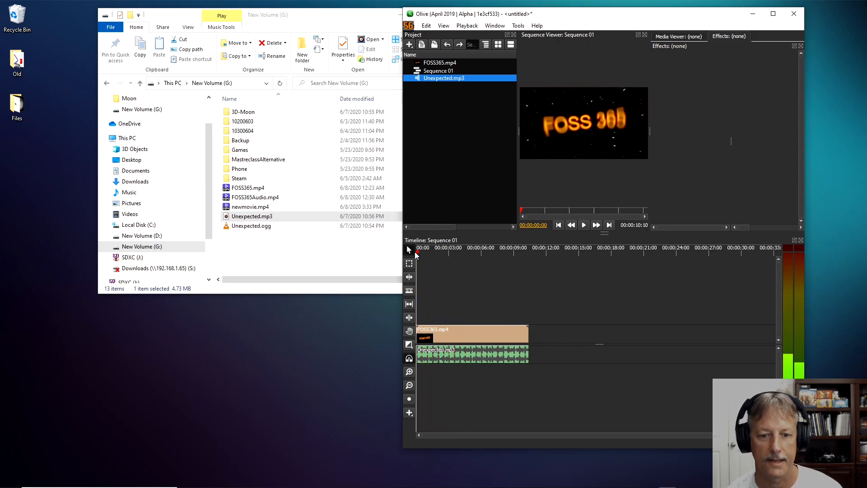
{"action": "right_click", "coordinate": [474, 336]}
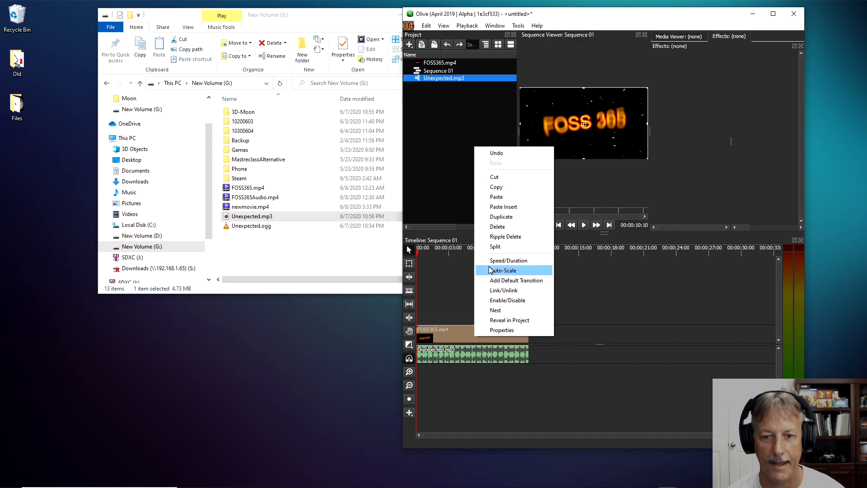
{"action": "left_click", "coordinate": [497, 280]}
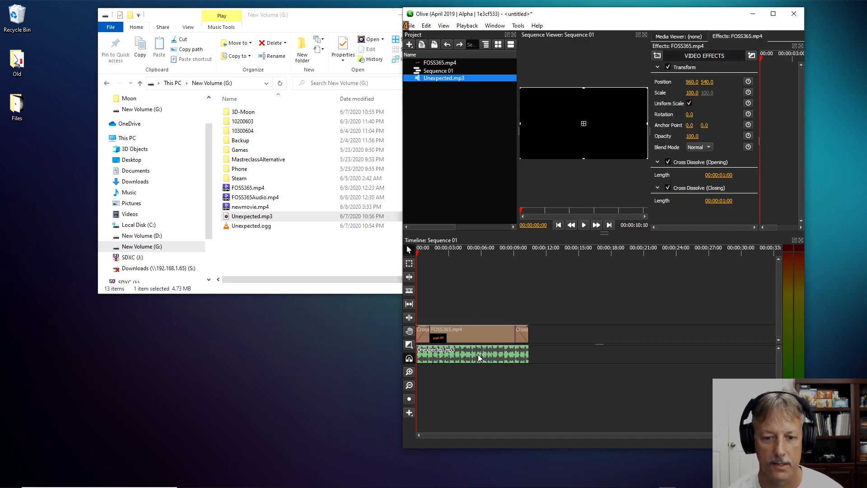
{"action": "right_click", "coordinate": [478, 354]}
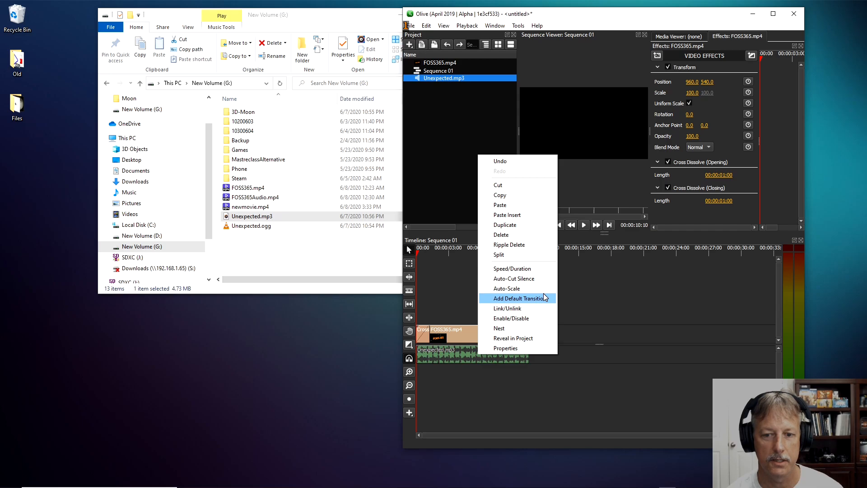
{"action": "left_click", "coordinate": [518, 298]}
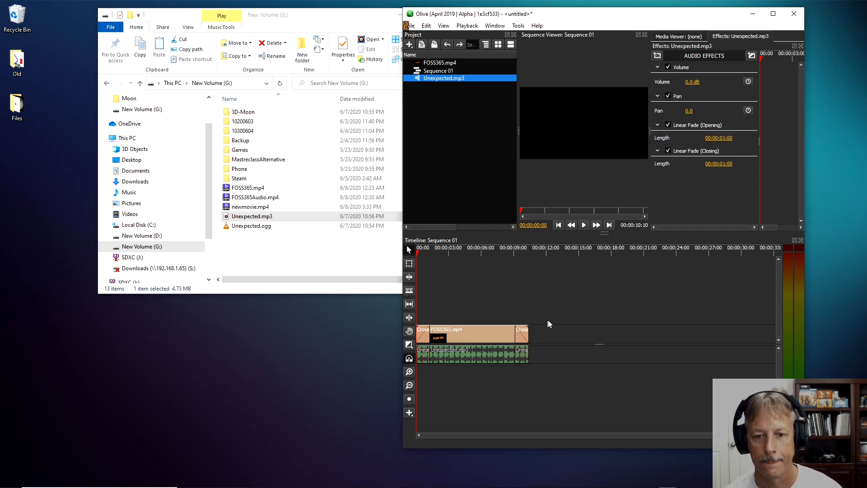
Play back the sequence to check the video and music together with their fades.
{"action": "left_click", "coordinate": [584, 225]}
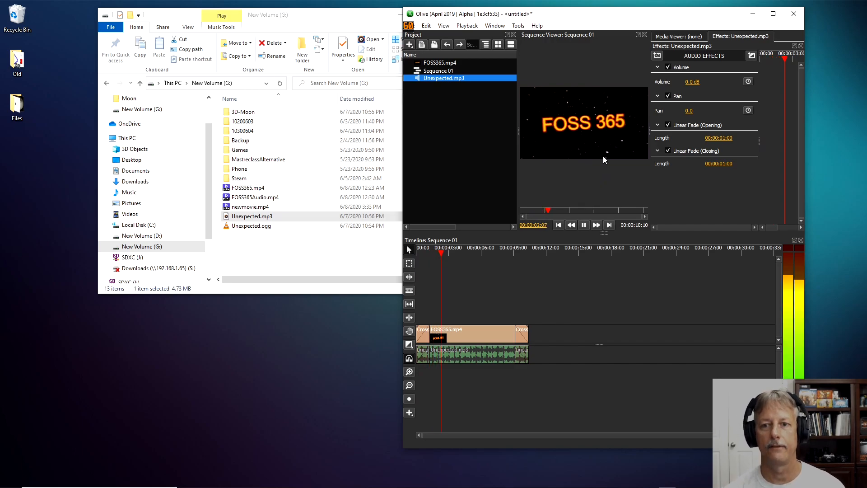
{"action": "left_click", "coordinate": [584, 227]}
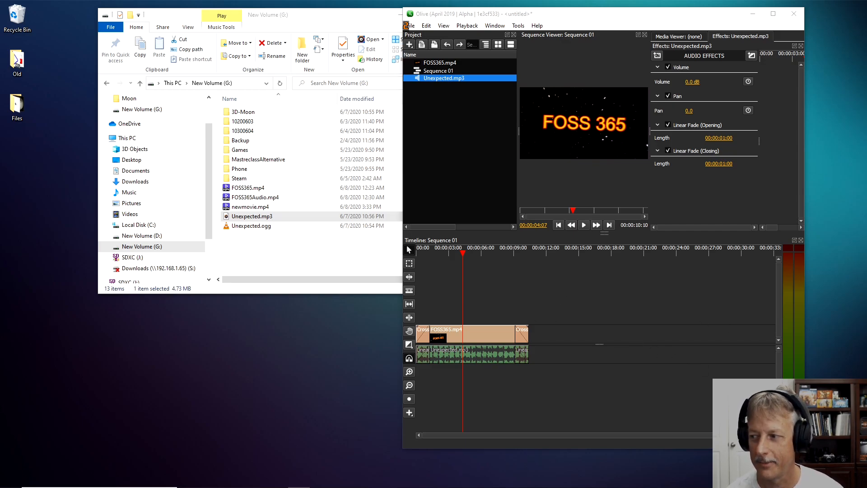
{"action": "left_click", "coordinate": [584, 226]}
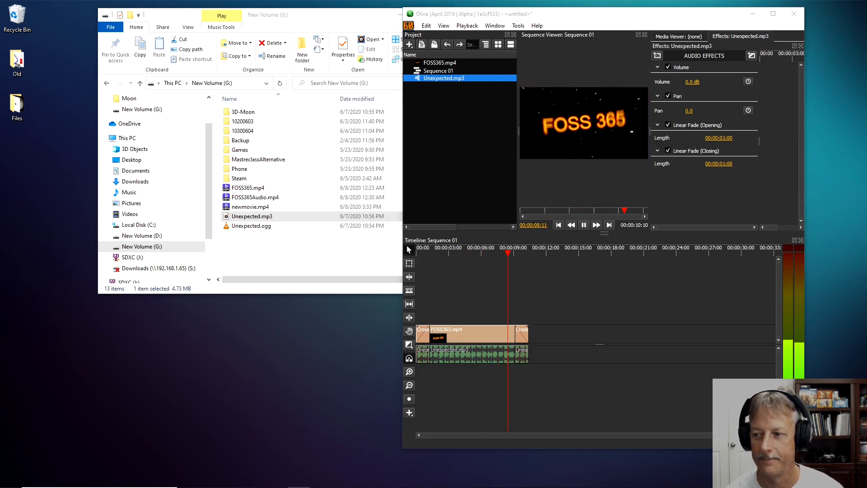
{"action": "left_click", "coordinate": [587, 226]}
{"action": "left_click", "coordinate": [585, 224]}
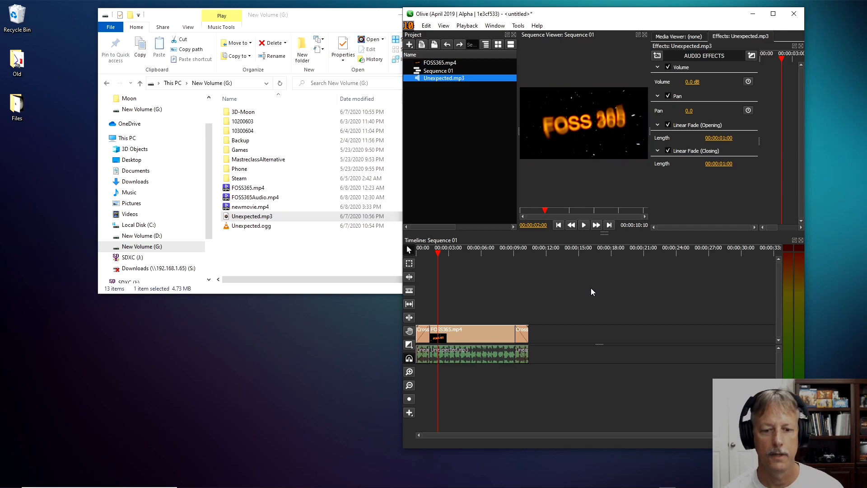
Add a one-second Solid Color clip to the video track directly after the FOSS365.mp4 clip.
{"action": "left_click", "coordinate": [410, 413]}
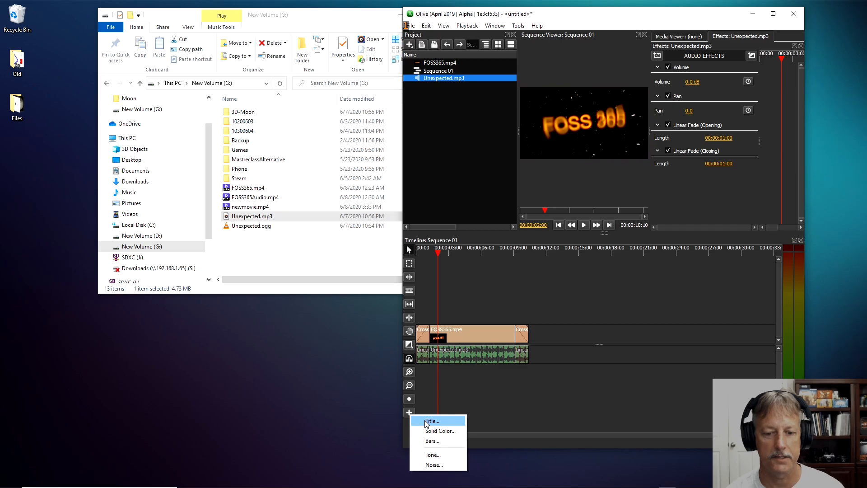
{"action": "left_click", "coordinate": [437, 431]}
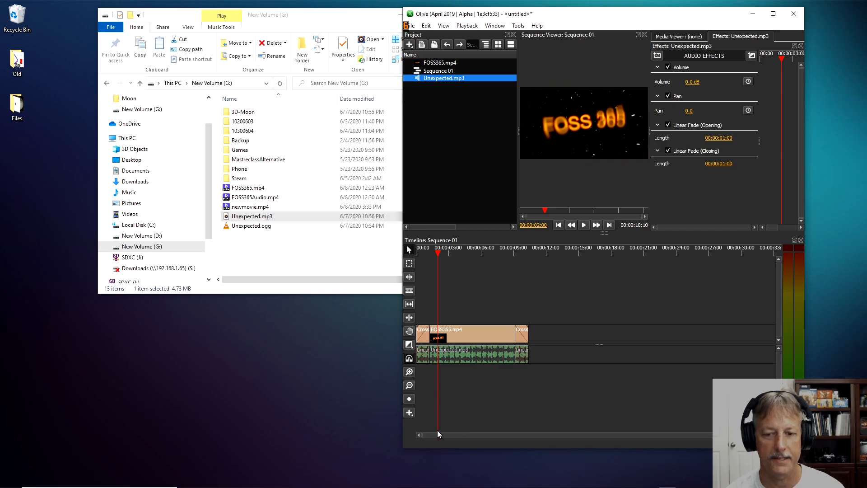
{"action": "left_click_drag", "start_coordinate": [541, 337], "coordinate": [529, 334]}
{"action": "left_click", "coordinate": [538, 336]}
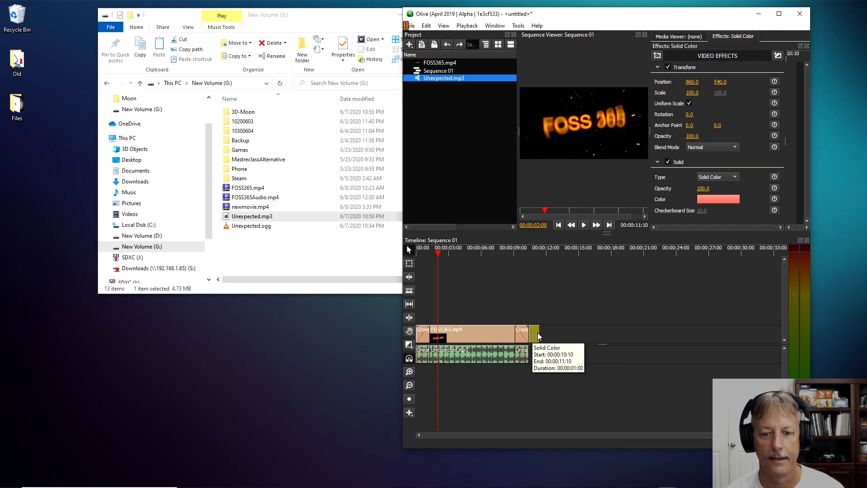
Set the Solid Color clip's color to black (#000000).
{"action": "left_click", "coordinate": [715, 199]}
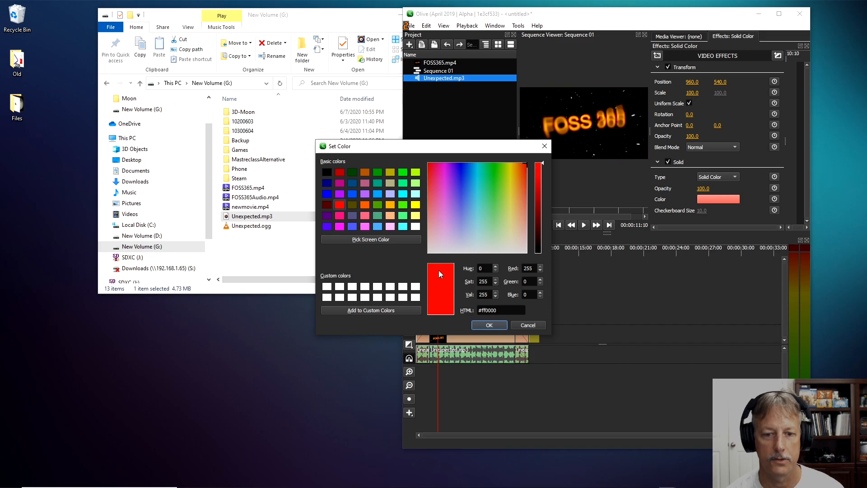
{"action": "left_click", "coordinate": [326, 173]}
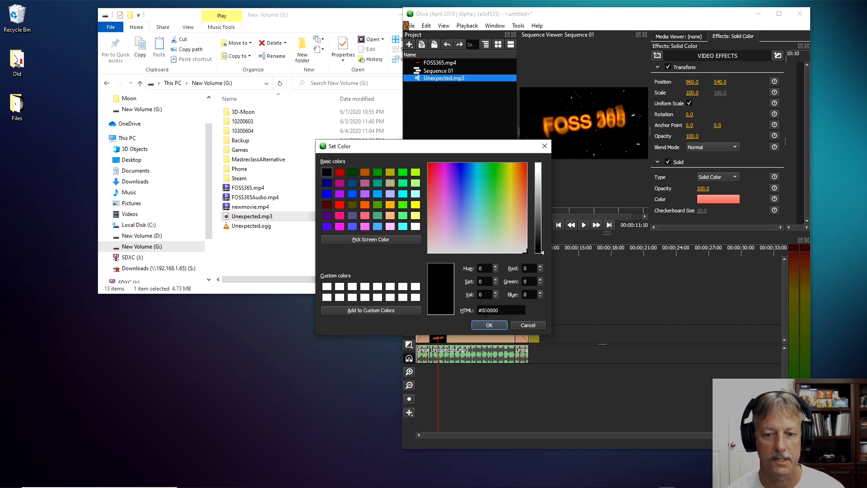
{"action": "left_click", "coordinate": [489, 325]}
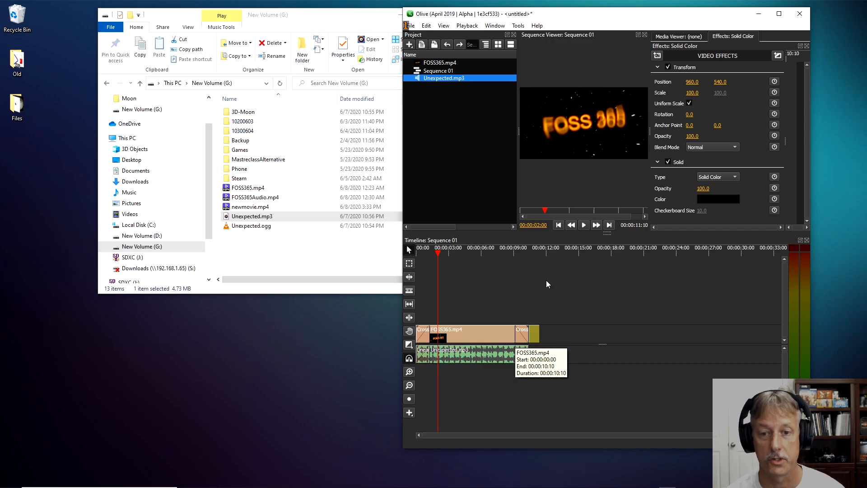
Open the export settings for the sequence and set the Quality (CRF) to 12.
{"action": "left_click", "coordinate": [412, 26]}
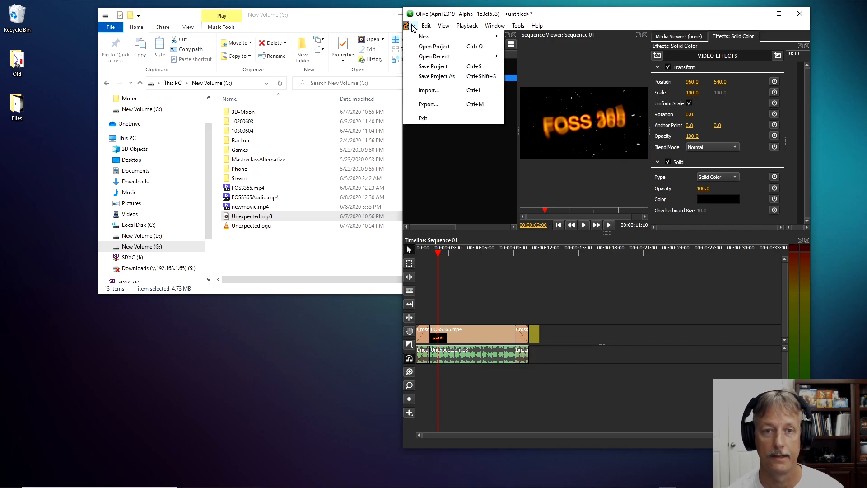
{"action": "left_click", "coordinate": [432, 105]}
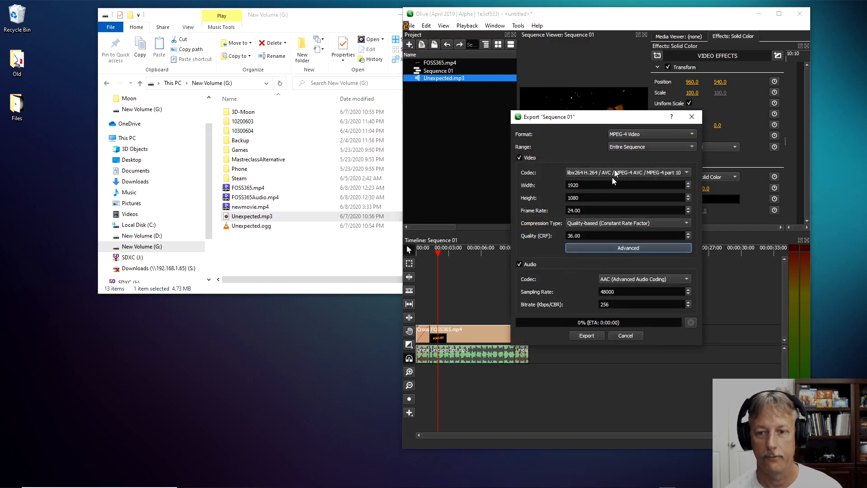
{"action": "left_click_drag", "start_coordinate": [585, 236], "coordinate": [528, 233]}
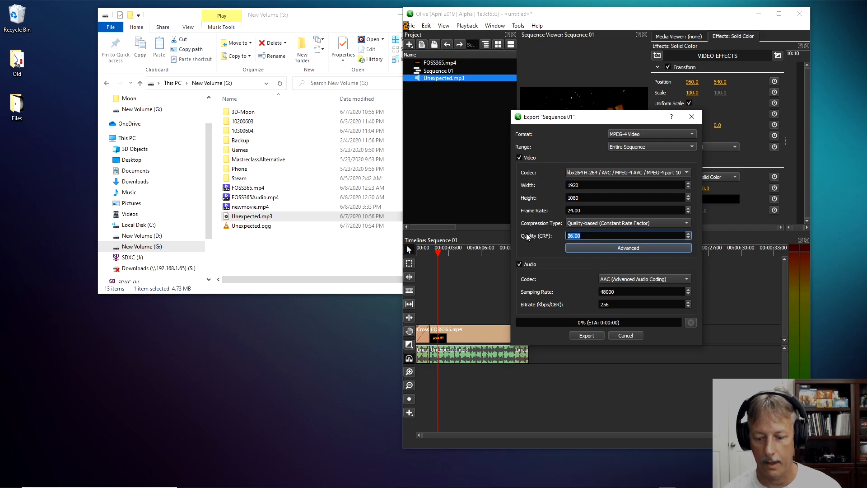
{"action": "type", "text": "12"}
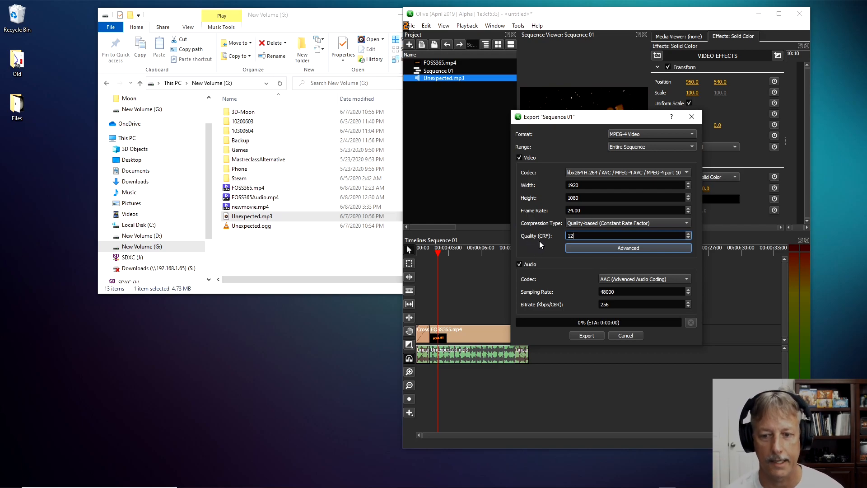
Browse to New Volume (G:) as the export destination and cancel the export.
{"action": "left_click", "coordinate": [590, 337]}
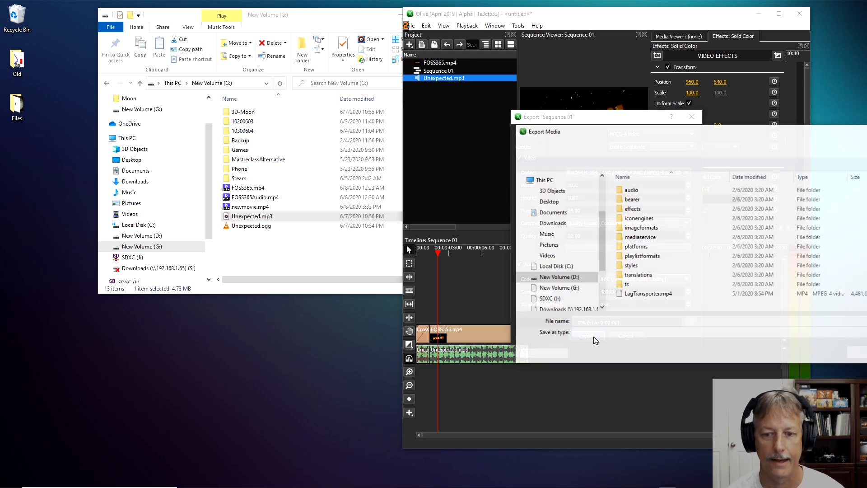
{"action": "left_click", "coordinate": [563, 288]}
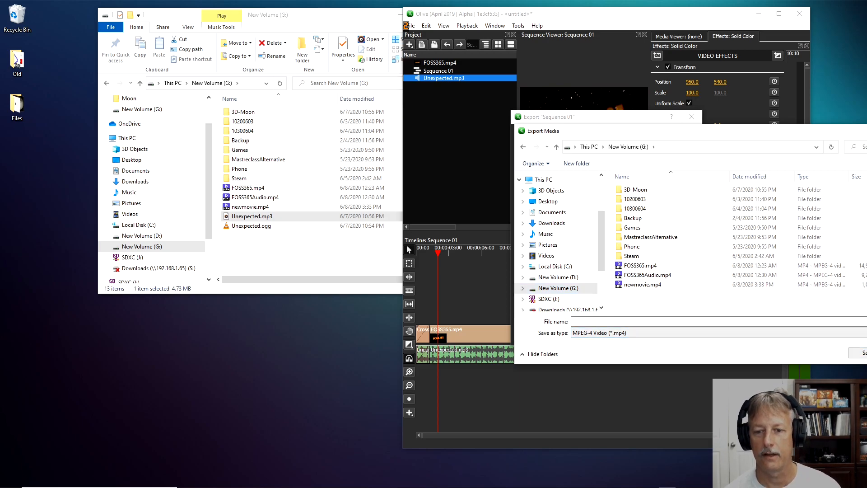
{"action": "left_click", "coordinate": [866, 353]}
{"action": "left_click", "coordinate": [626, 336]}
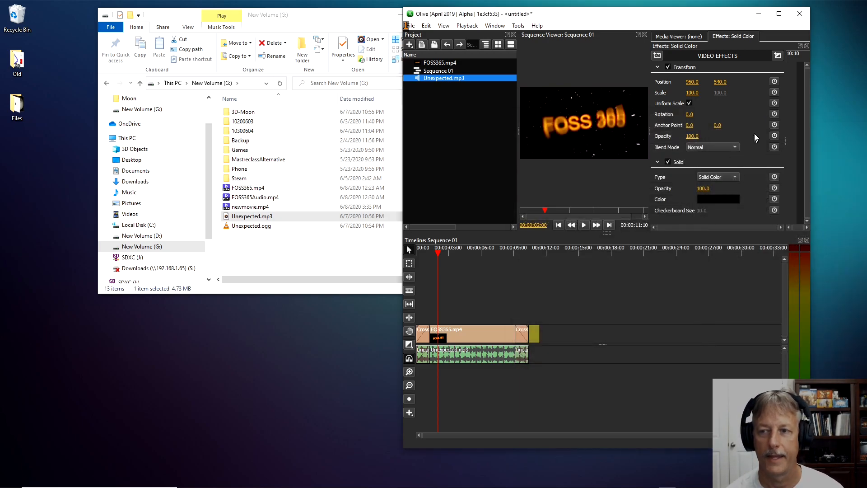
Quit Olive without saving the project and open FOSS365Audio.mp4 from New Volume (G:) in PotPlayer.
{"action": "left_click", "coordinate": [800, 14]}
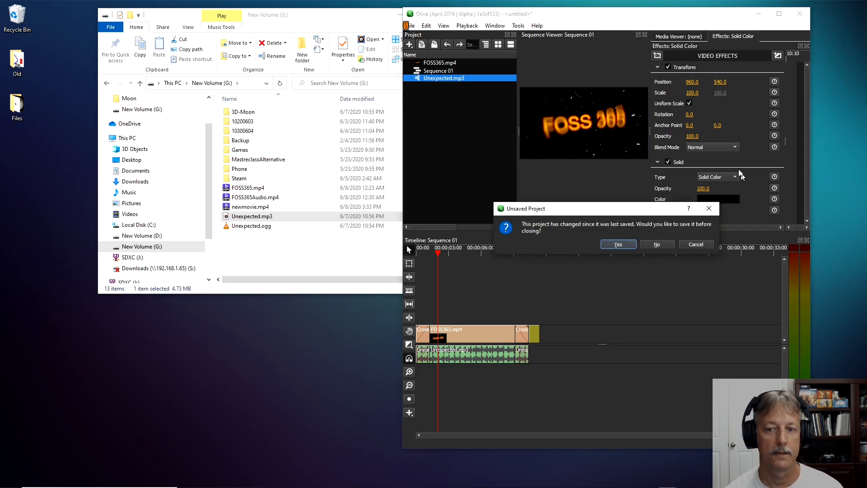
{"action": "left_click", "coordinate": [658, 244]}
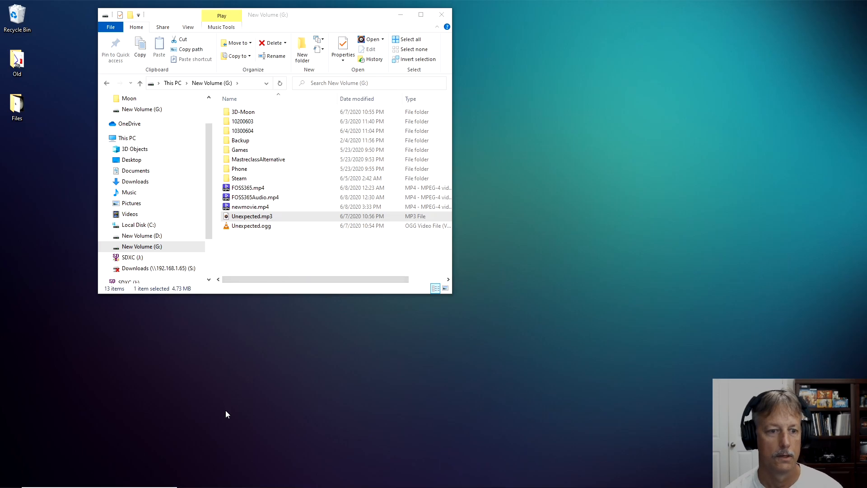
{"action": "left_click", "coordinate": [252, 201]}
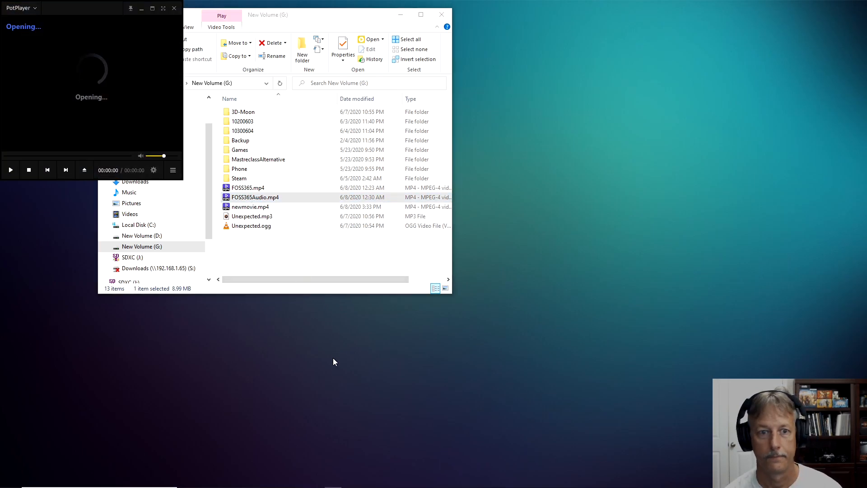